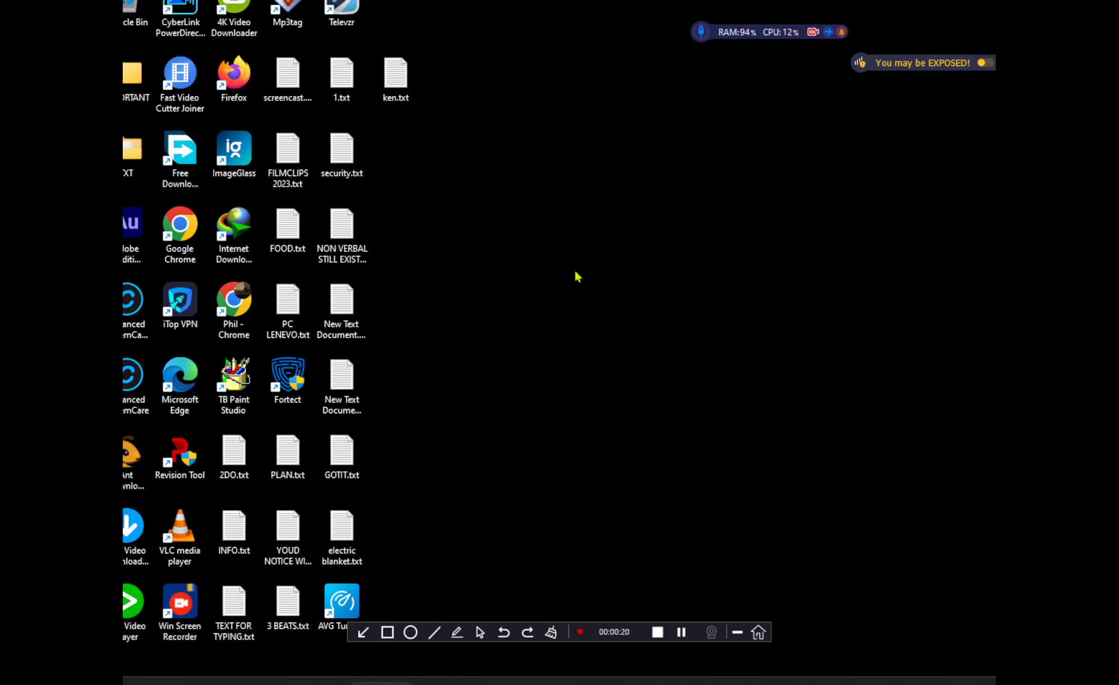
Create a new text document on the desktop and name it SIMPLE 1033PM.txt
{"action": "right_click", "coordinate": [578, 277]}
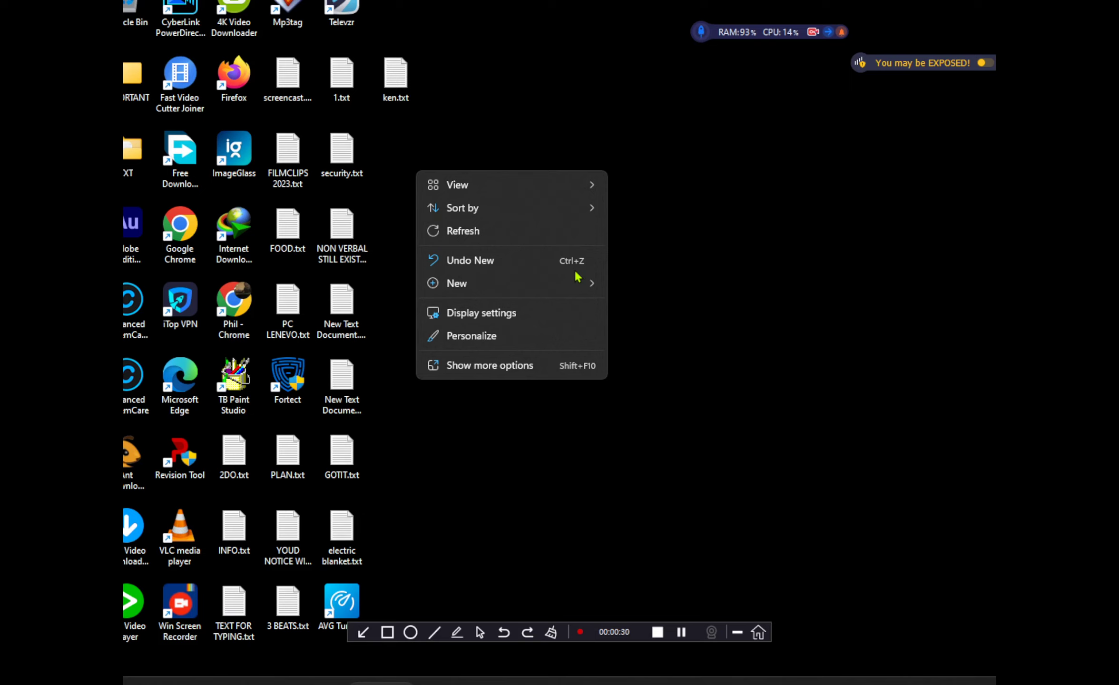
{"action": "mouse_move", "coordinate": [577, 278]}
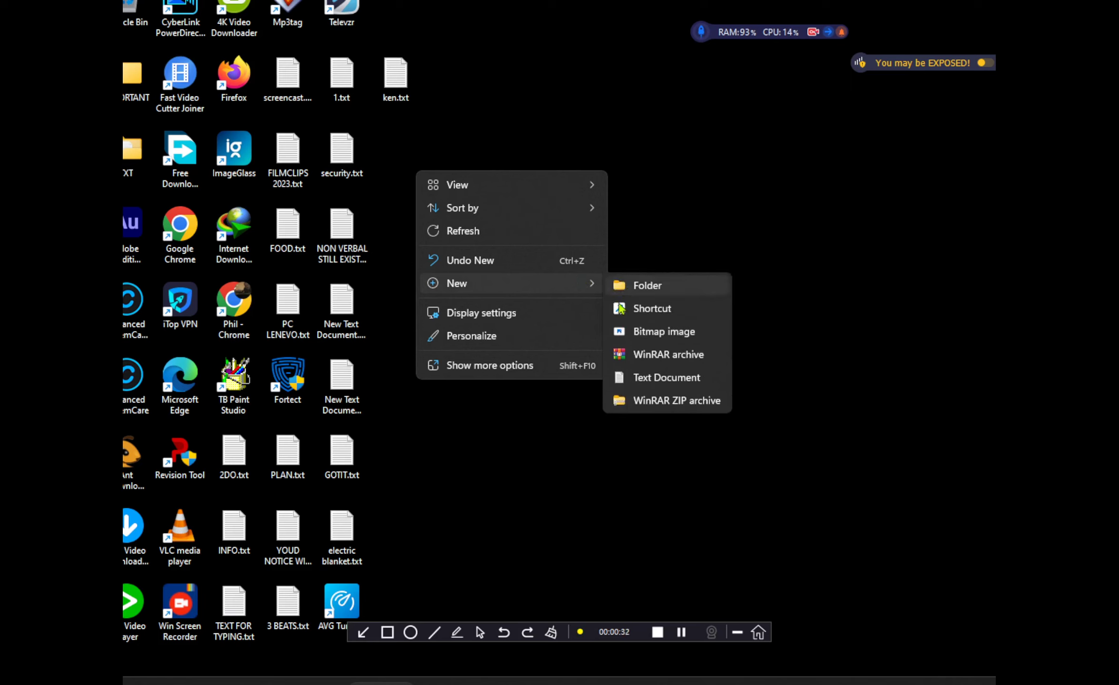
{"action": "left_click", "coordinate": [641, 384]}
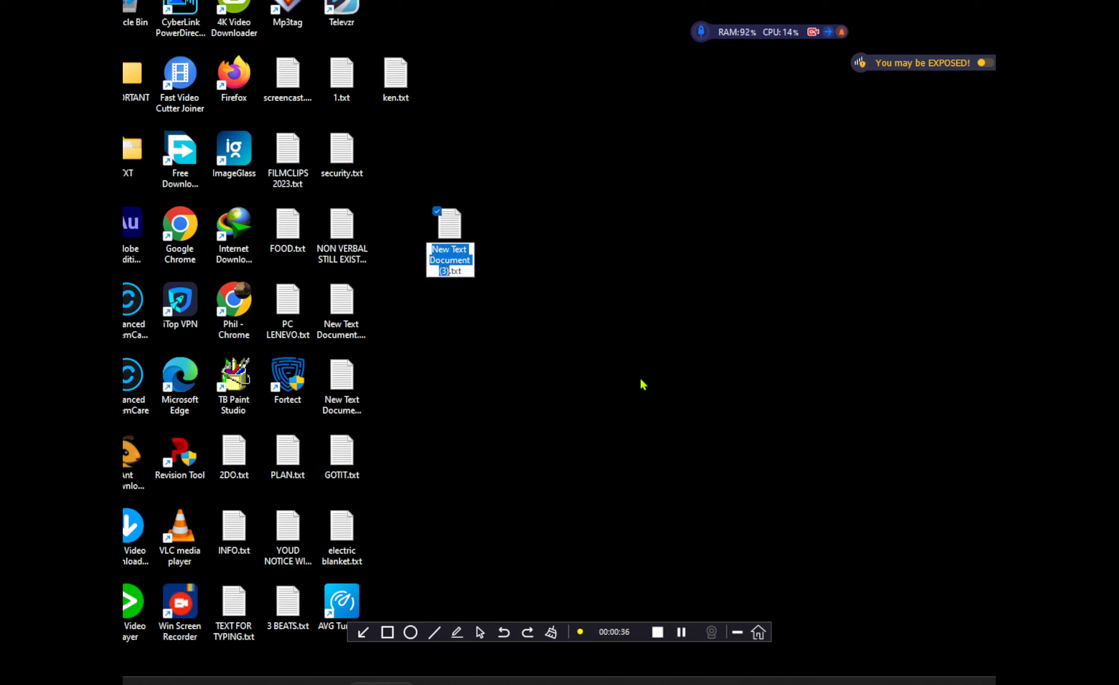
{"action": "type", "text": "SIMPL"}
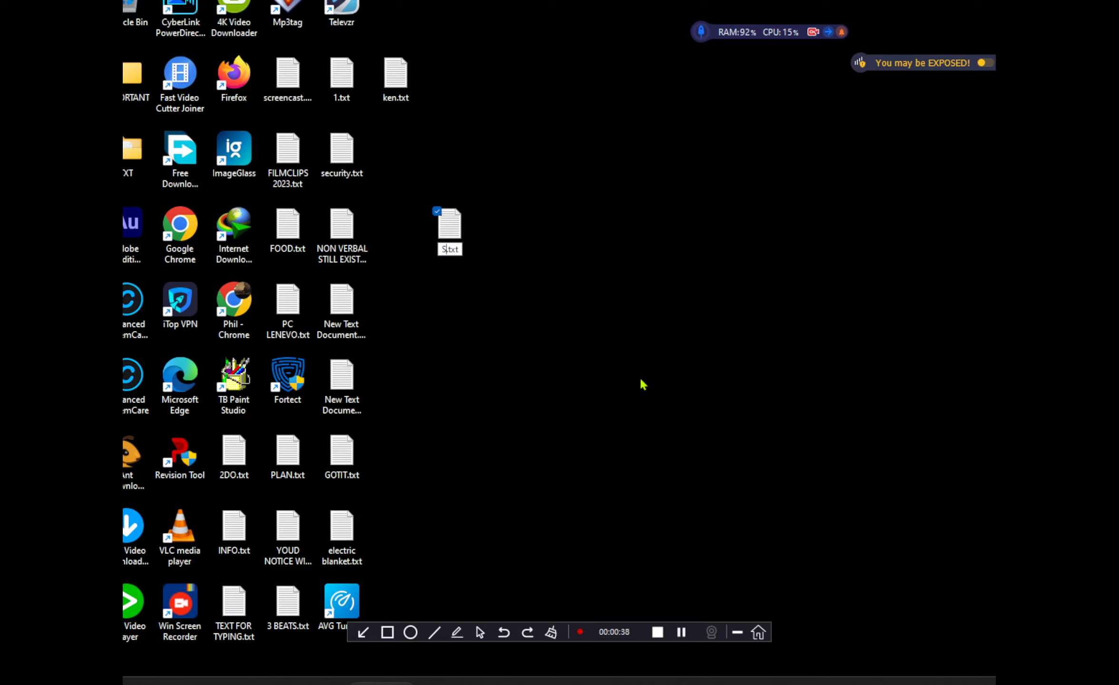
{"action": "type", "text": "E"}
{"action": "type", "text": "10"}
{"action": "key", "text": "slash"}
{"action": "type", "text": "03"}
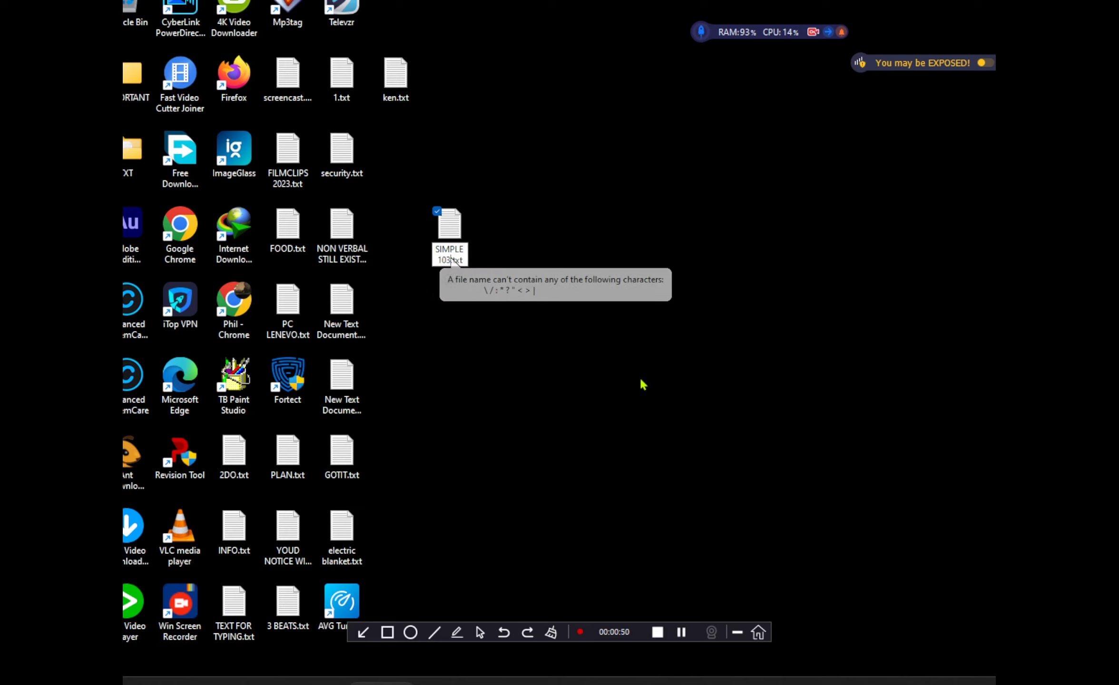
{"action": "type", "text": "3P"}
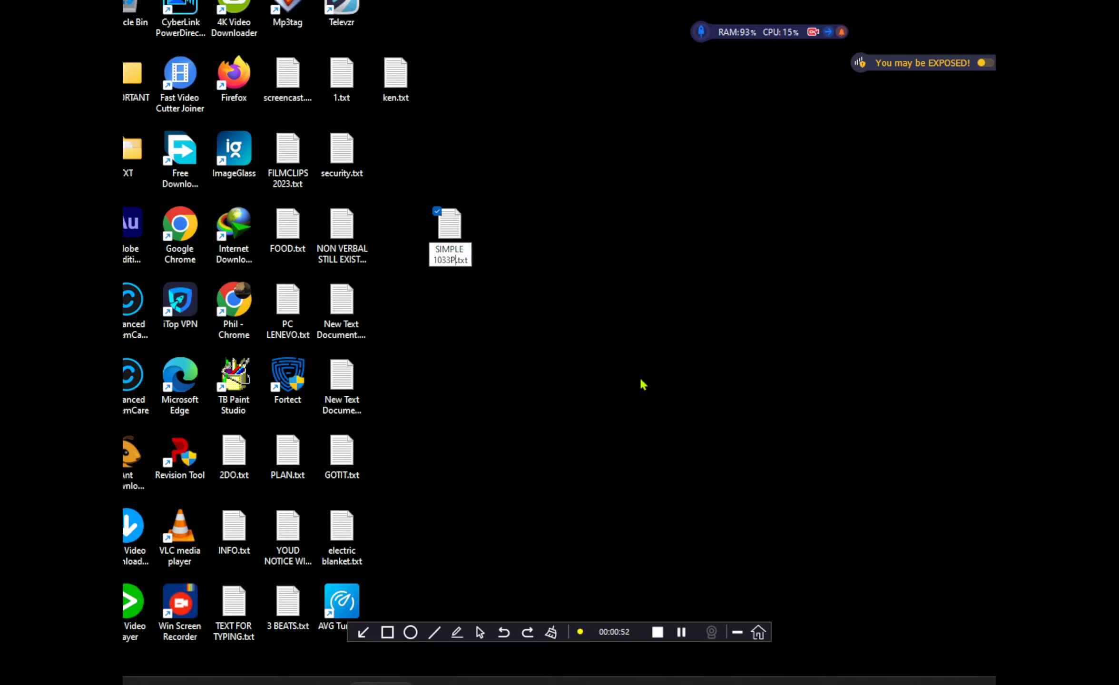
{"action": "type", "text": "M"}
{"action": "key", "text": "Return"}
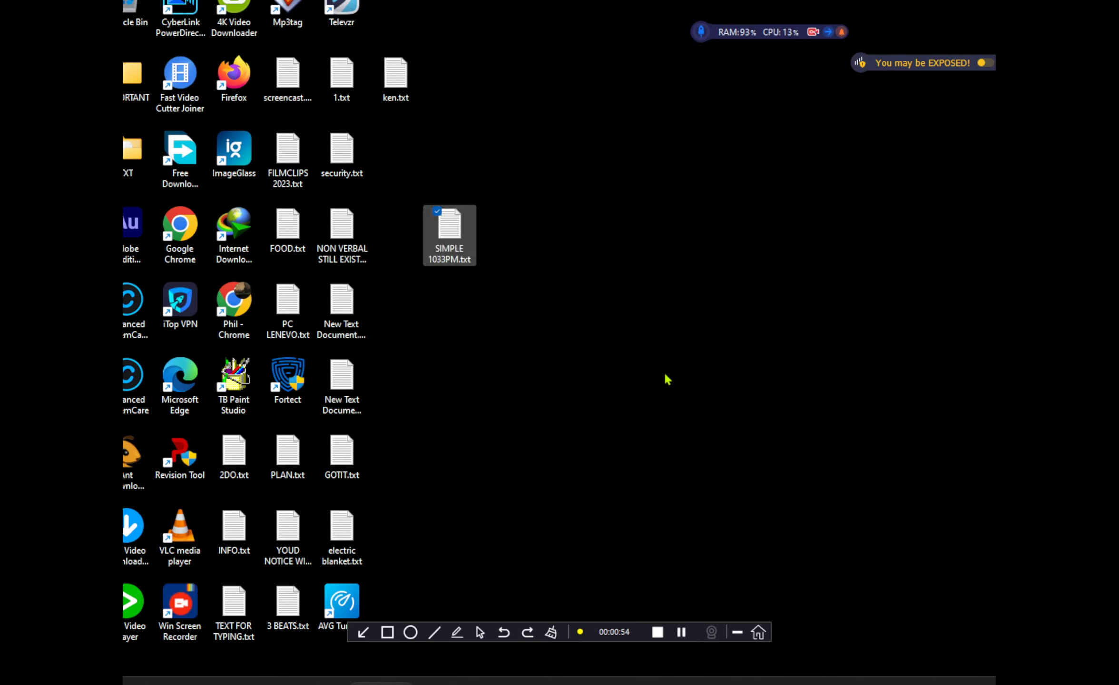
Open SIMPLE 1033PM.txt, write the heading "RECAP" on its first line and minimize the note
{"action": "double_click", "coordinate": [455, 245]}
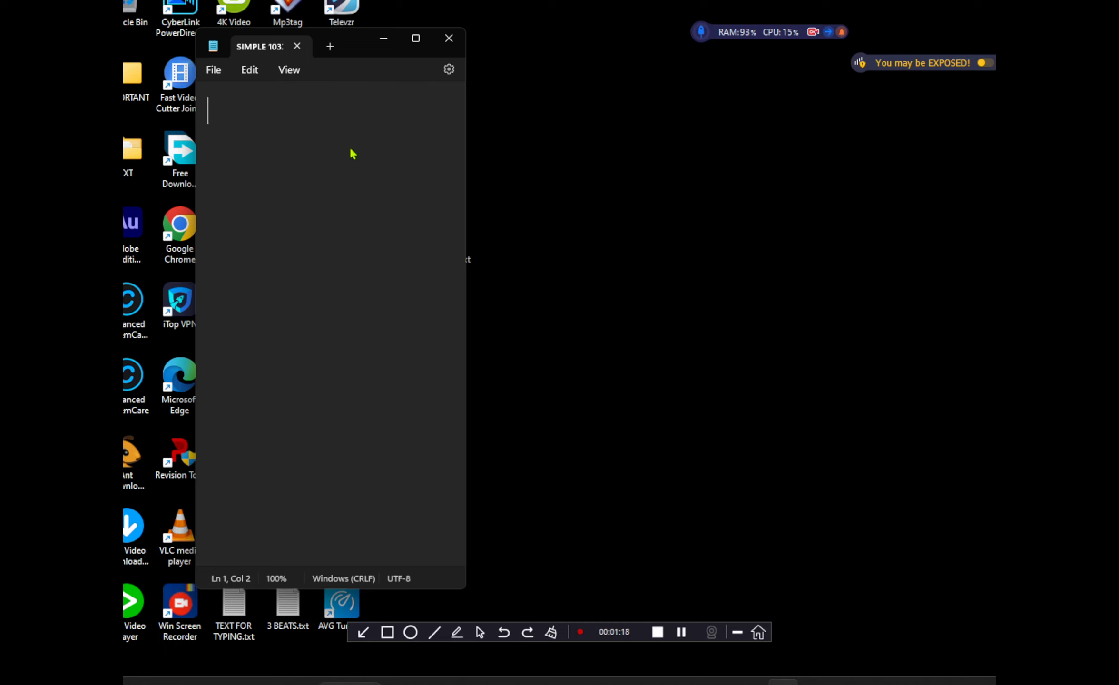
{"action": "type", "text": "RECAP"}
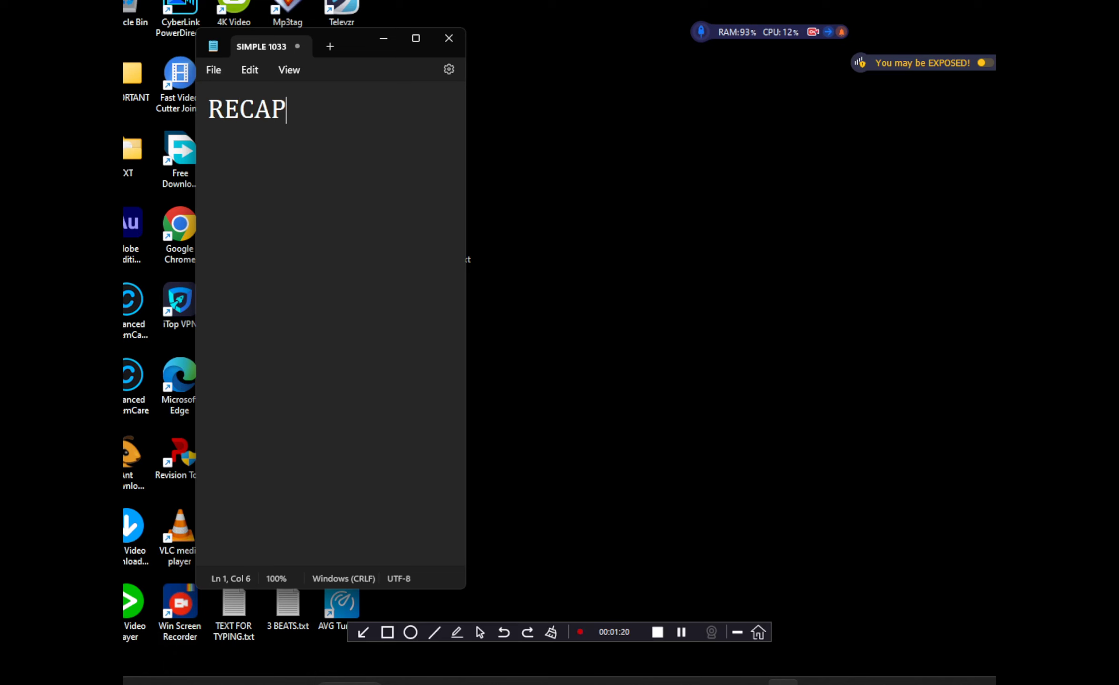
{"action": "left_click", "coordinate": [383, 40]}
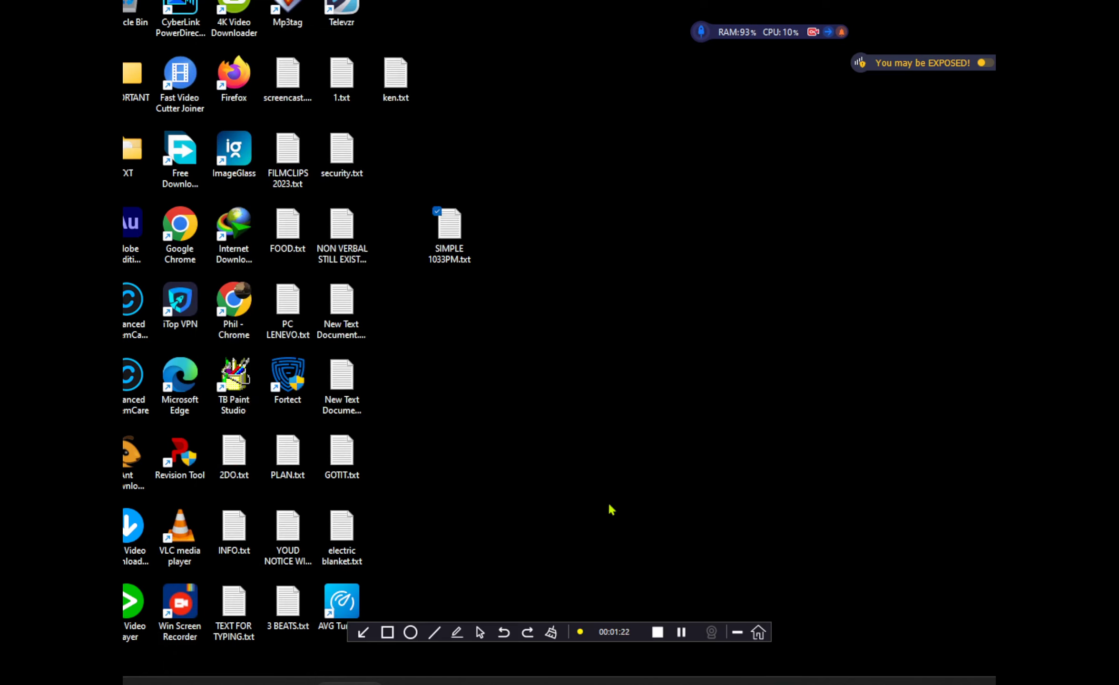
Switch to 313295.jpg in Paint and copy a 273 × 261 px area around the base of the right-hand tower
{"action": "mouse_move", "coordinate": [719, 680]}
{"action": "left_click", "coordinate": [656, 600]}
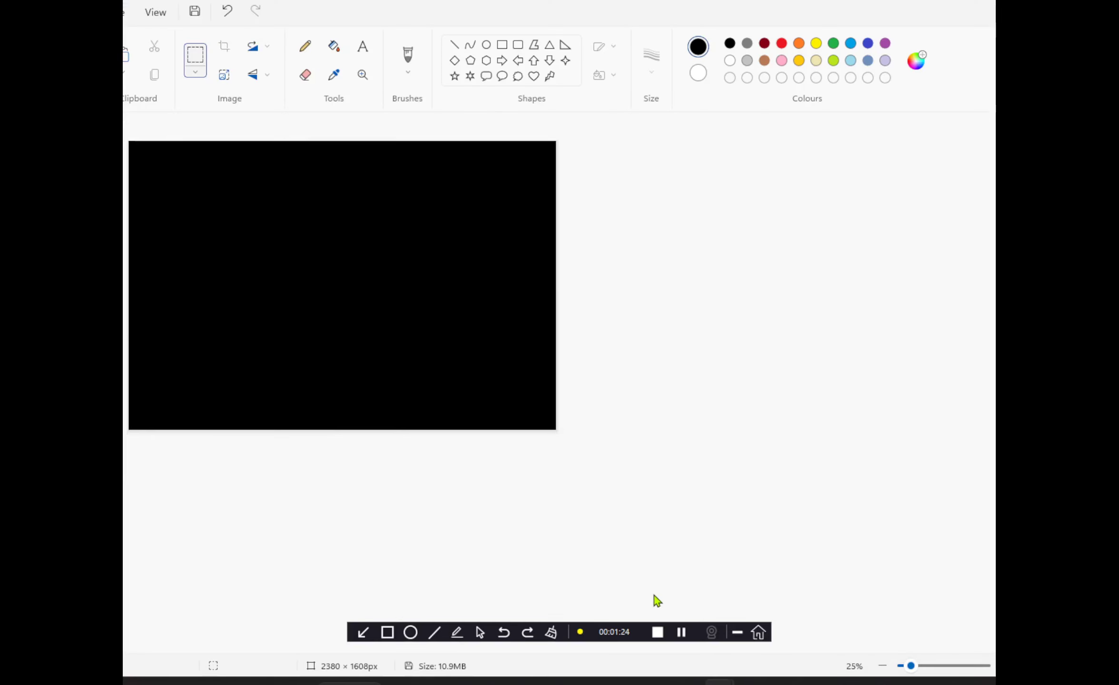
{"action": "mouse_move", "coordinate": [719, 680]}
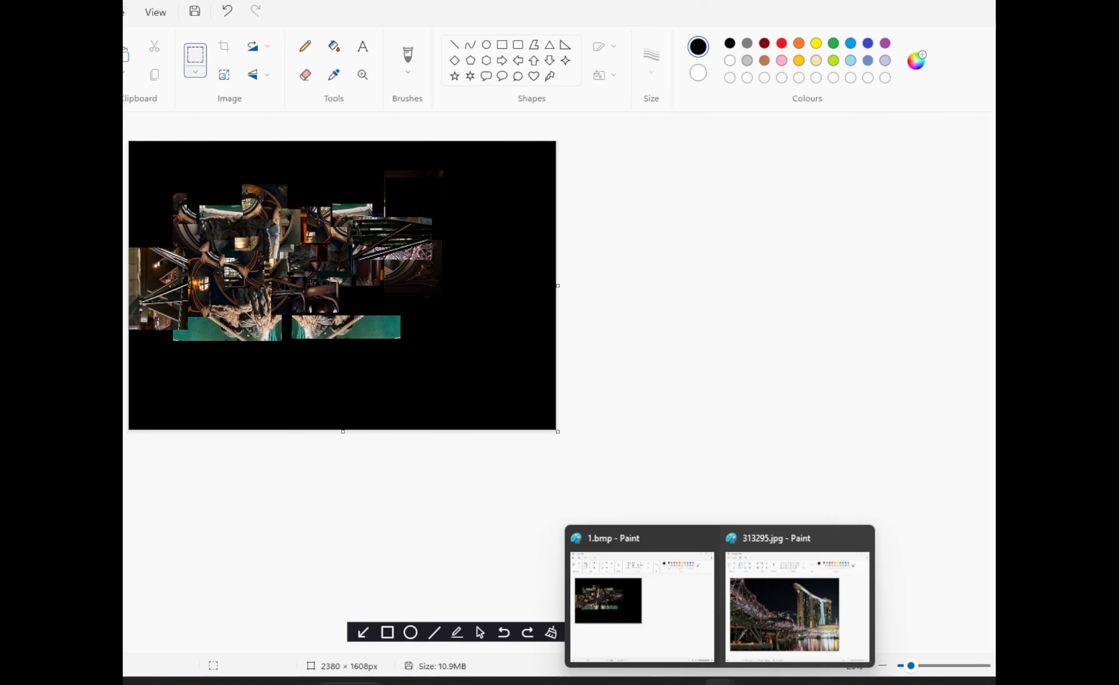
{"action": "left_click", "coordinate": [797, 604]}
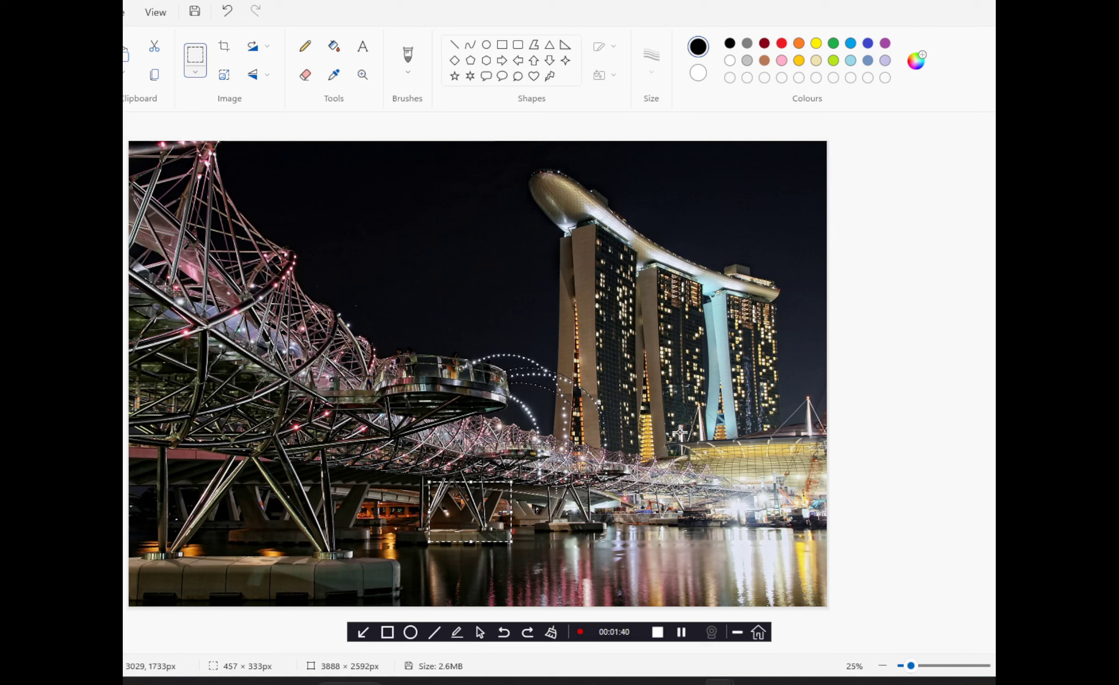
{"action": "left_click_drag", "start_coordinate": [707, 424], "coordinate": [658, 471]}
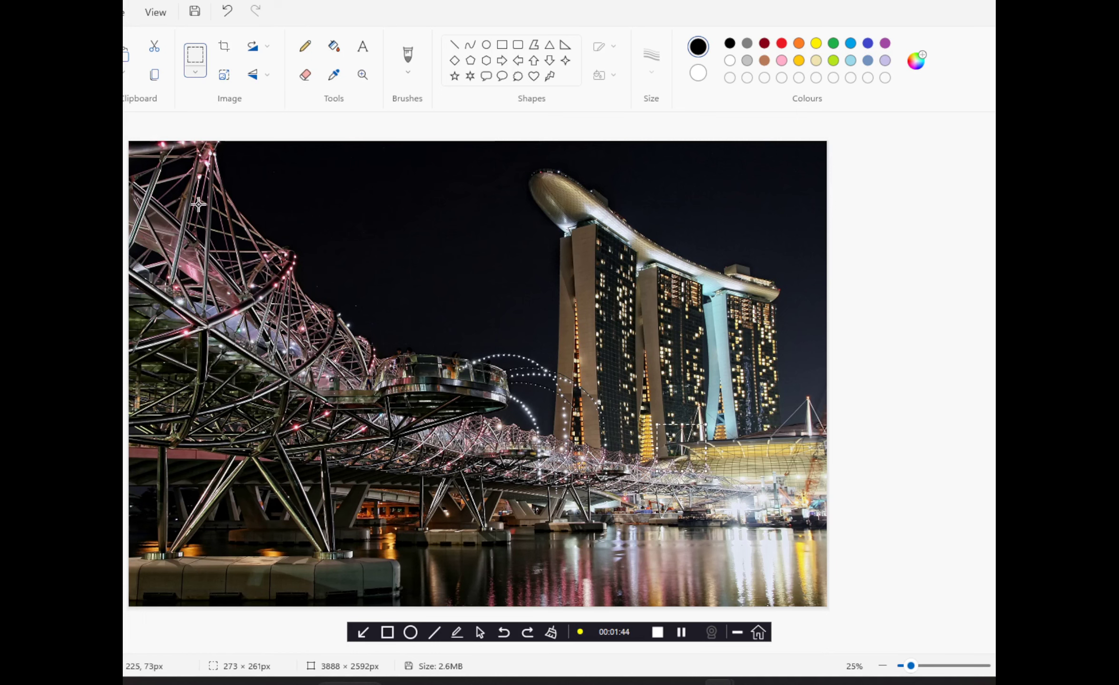
Paste the copied photo piece into 1.bmp and place it in the empty black area at the canvas's lower right
{"action": "key", "text": "alt+Tab"}
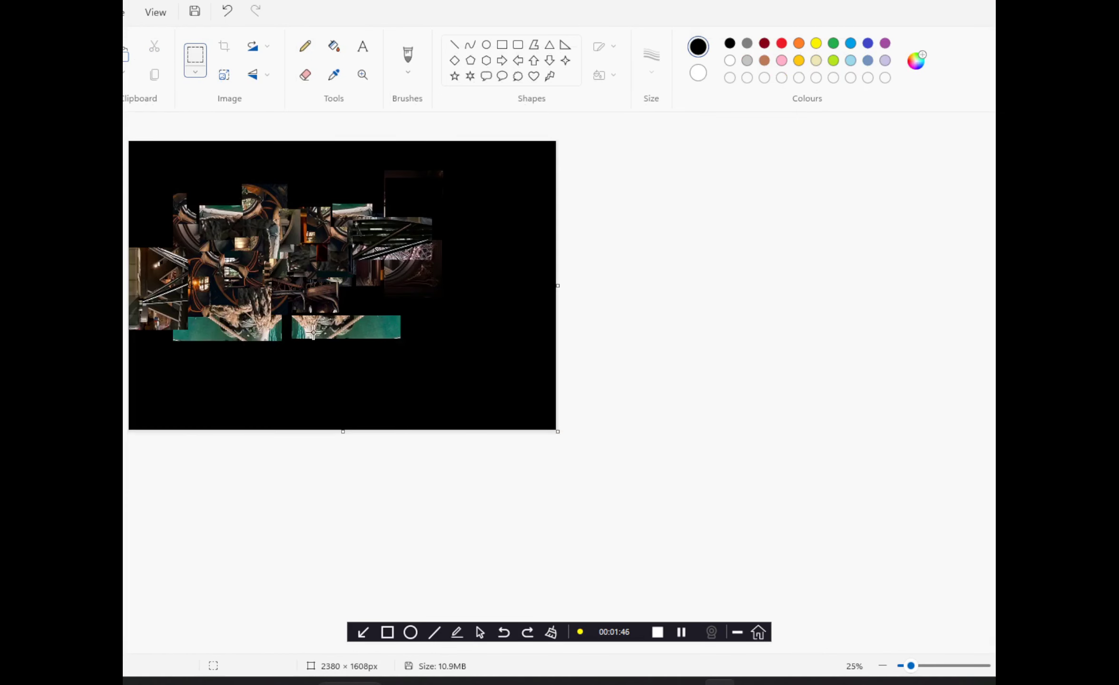
{"action": "left_click", "coordinate": [125, 54]}
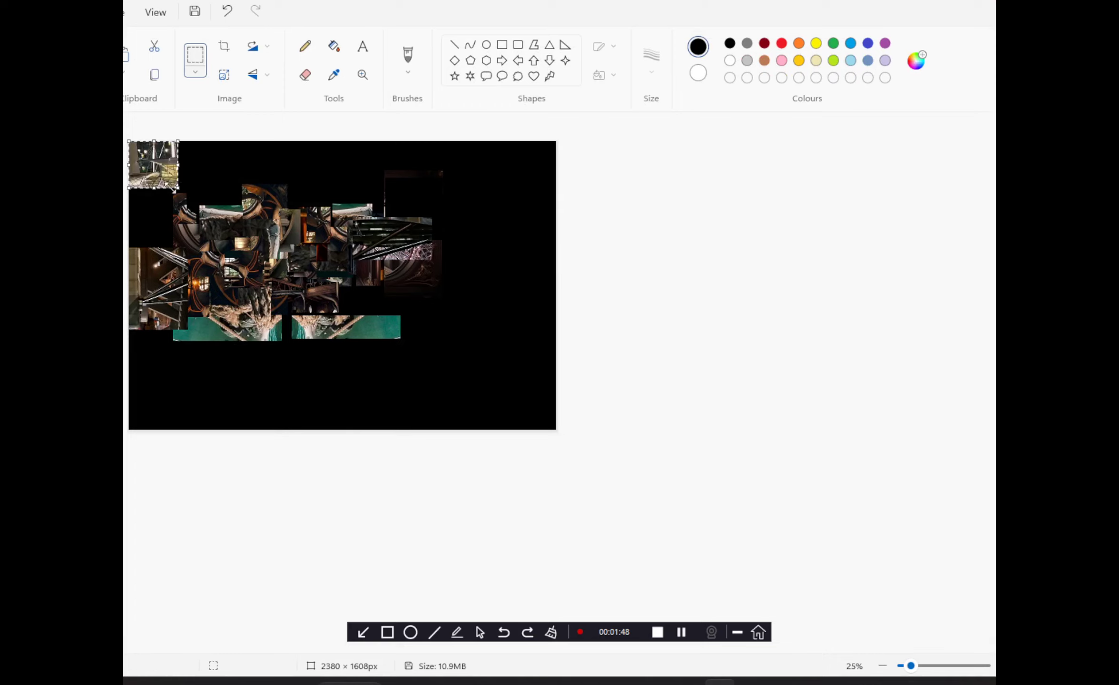
{"action": "key", "text": "Escape"}
{"action": "left_click_drag", "start_coordinate": [144, 161], "coordinate": [471, 372]}
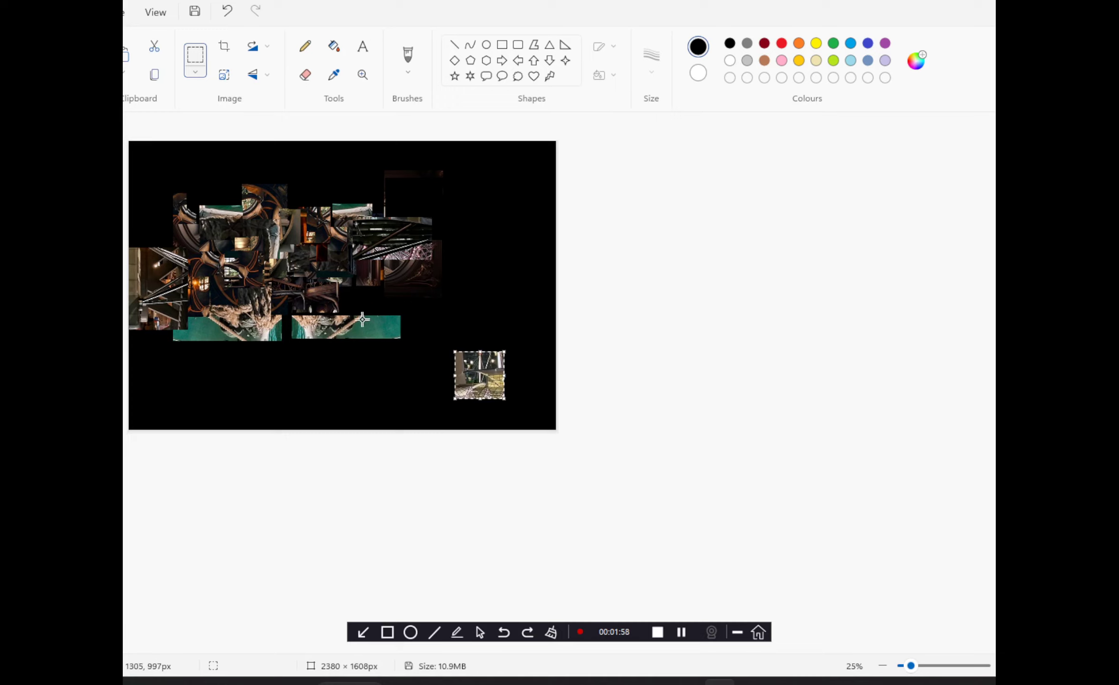
Duplicate a 357 × 269 px area from the collage's lower middle and place the copy against the right side of the pasted photo piece
{"action": "left_click_drag", "start_coordinate": [359, 313], "coordinate": [295, 265]}
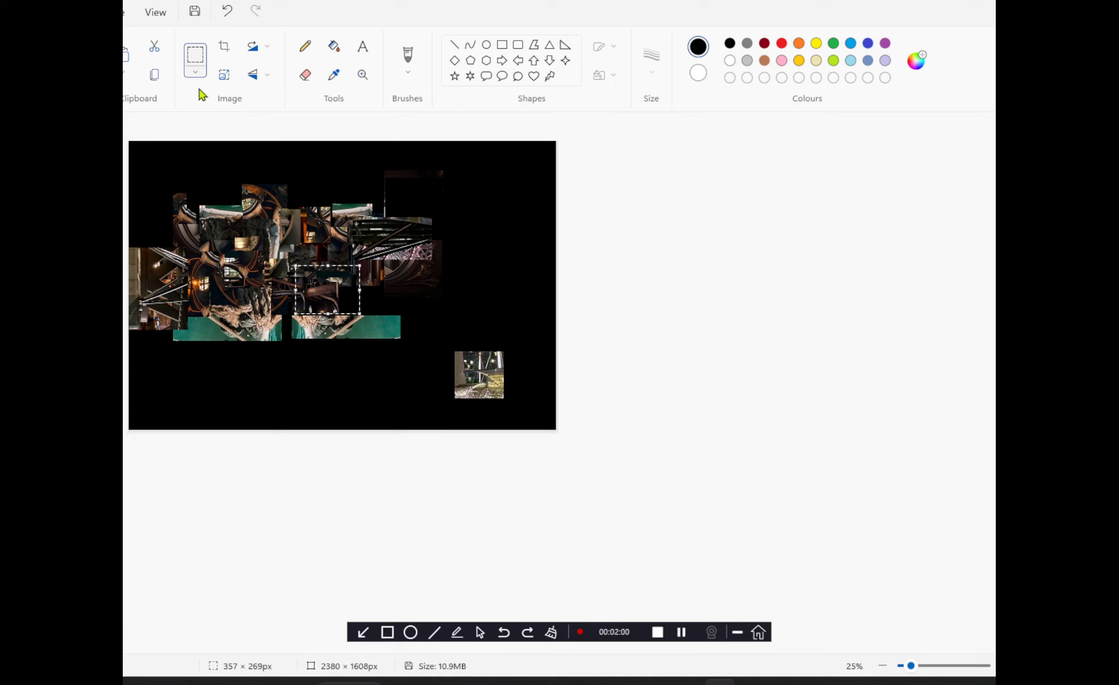
{"action": "left_click", "coordinate": [154, 75]}
{"action": "left_click", "coordinate": [125, 55]}
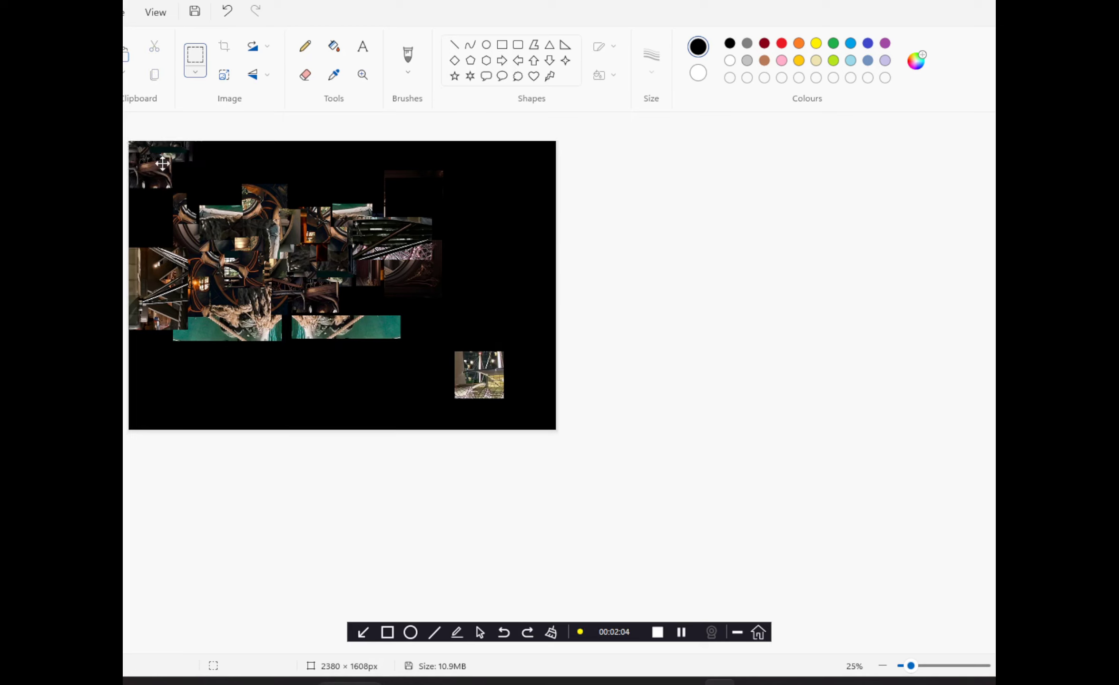
{"action": "left_click_drag", "start_coordinate": [164, 166], "coordinate": [531, 374]}
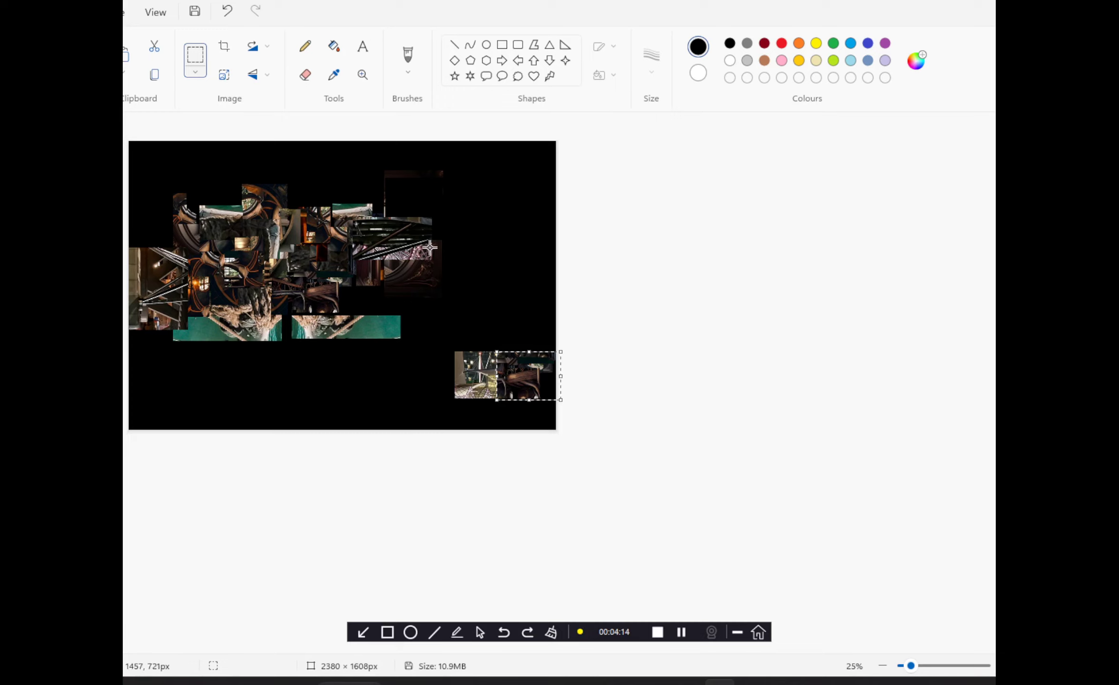
Return to the SIMPLE 1033PM note in Notepad and add "2020 OR 2022 9 AM I STARTED GETTING PISSD OFF" below the heading, after a blank line
{"action": "key", "text": "super+d"}
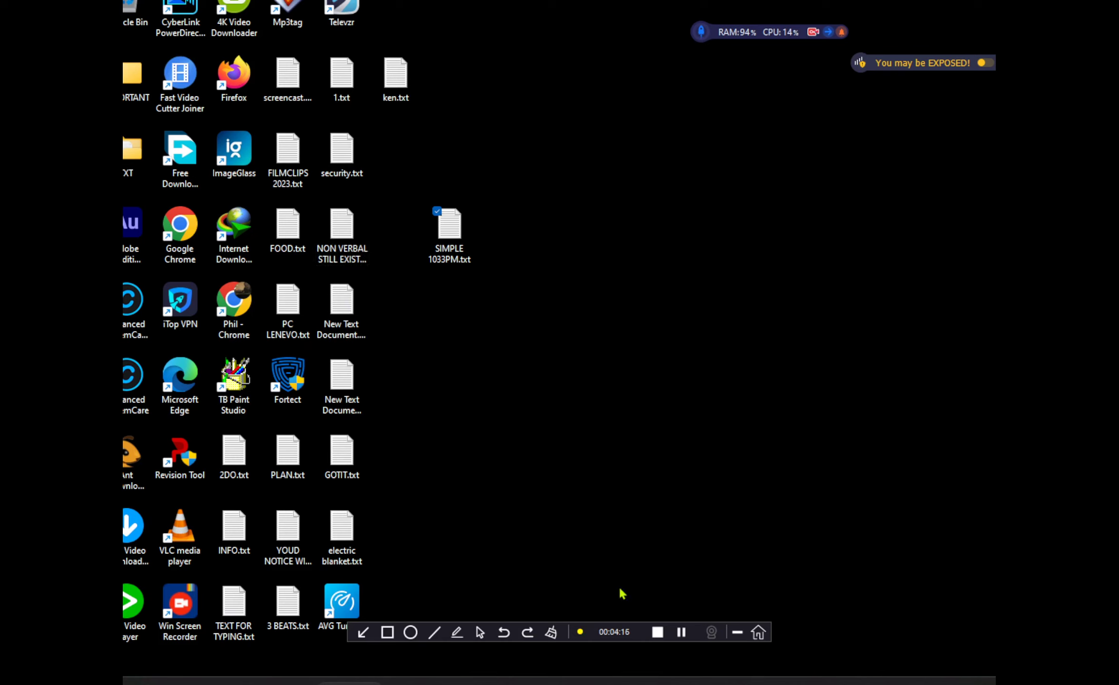
{"action": "left_click", "coordinate": [783, 683]}
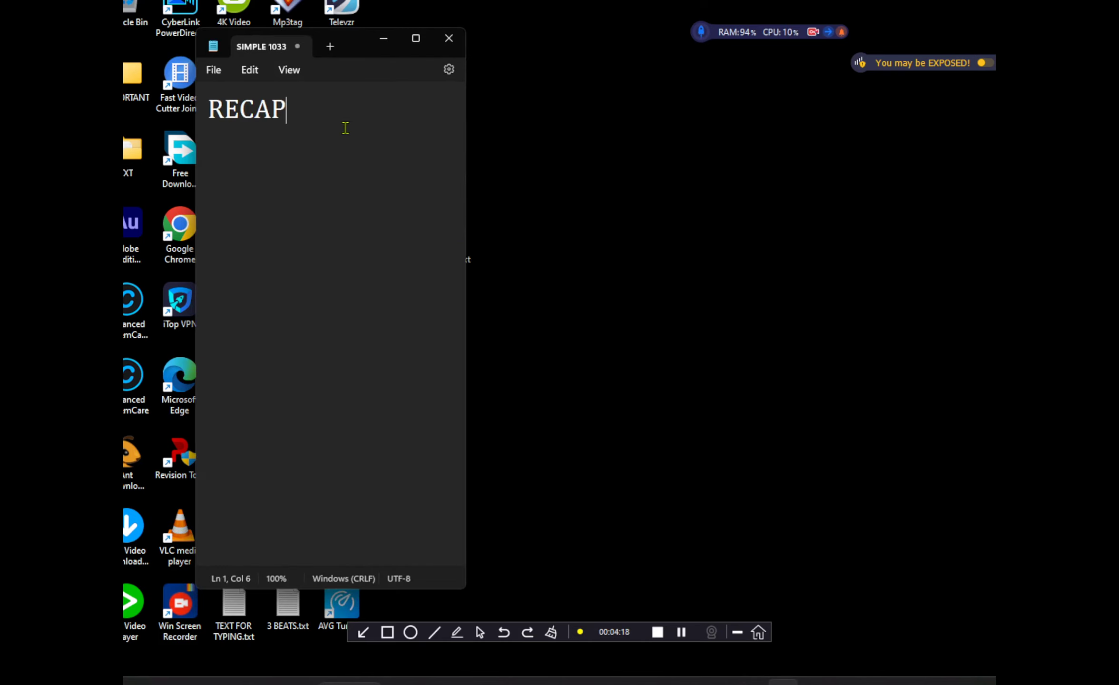
{"action": "key", "text": "Return"}
{"action": "key", "text": "Return"}
{"action": "type", "text": "2020"}
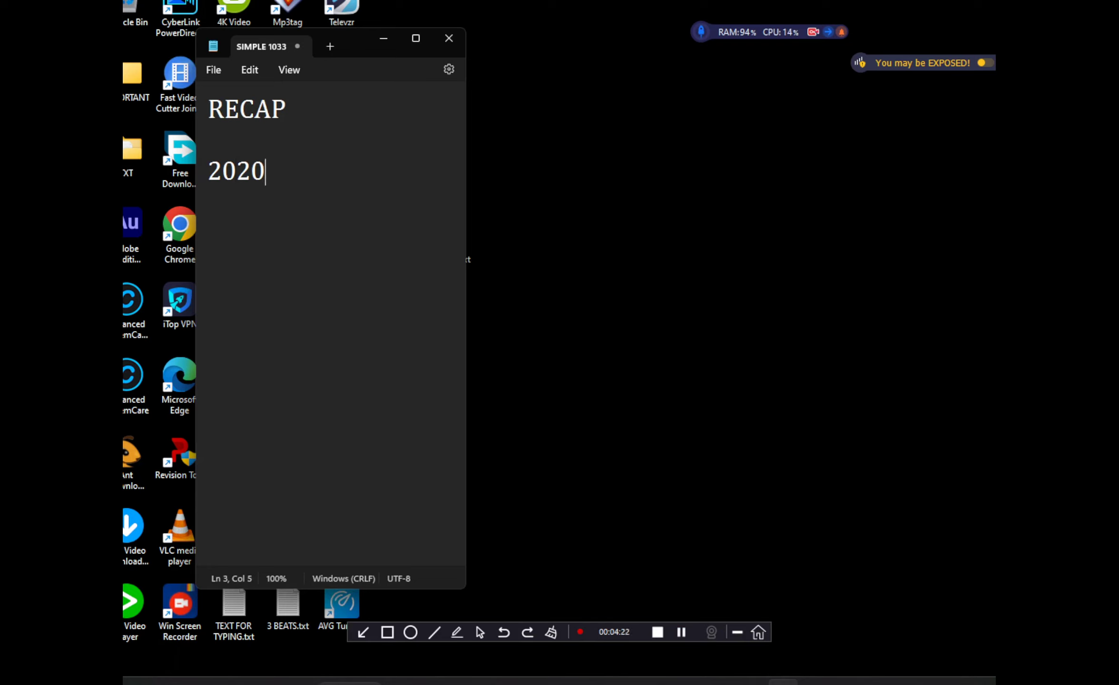
{"action": "type", "text": " OR 2022"}
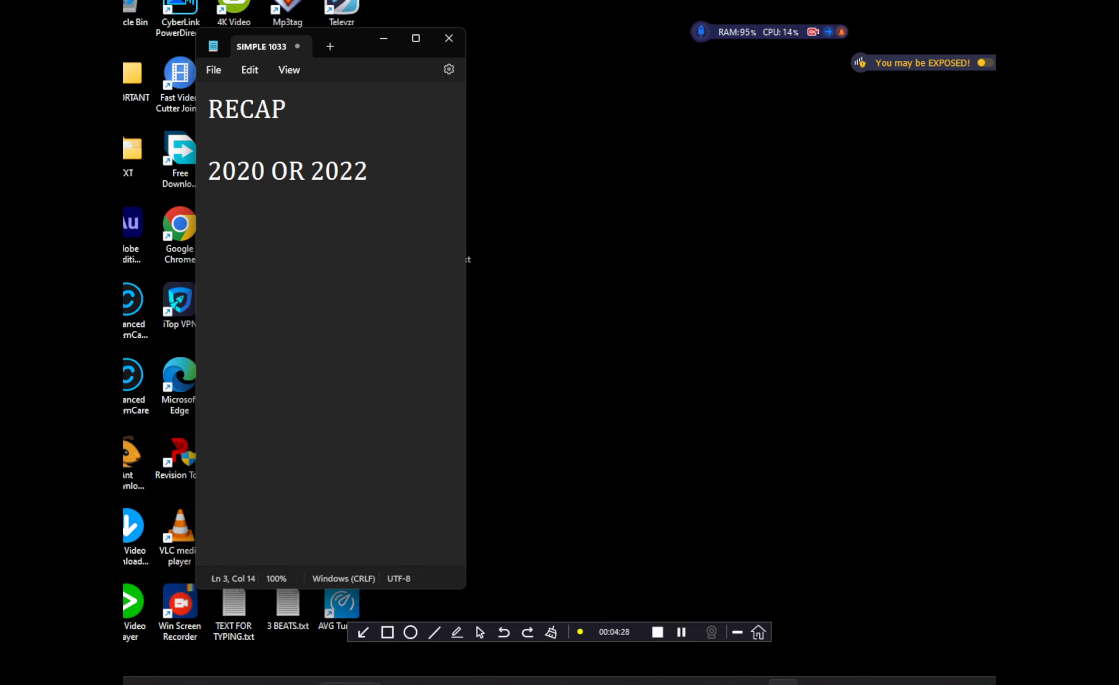
{"action": "type", "text": " 9 AM"}
{"action": "type", "text": "I STA"}
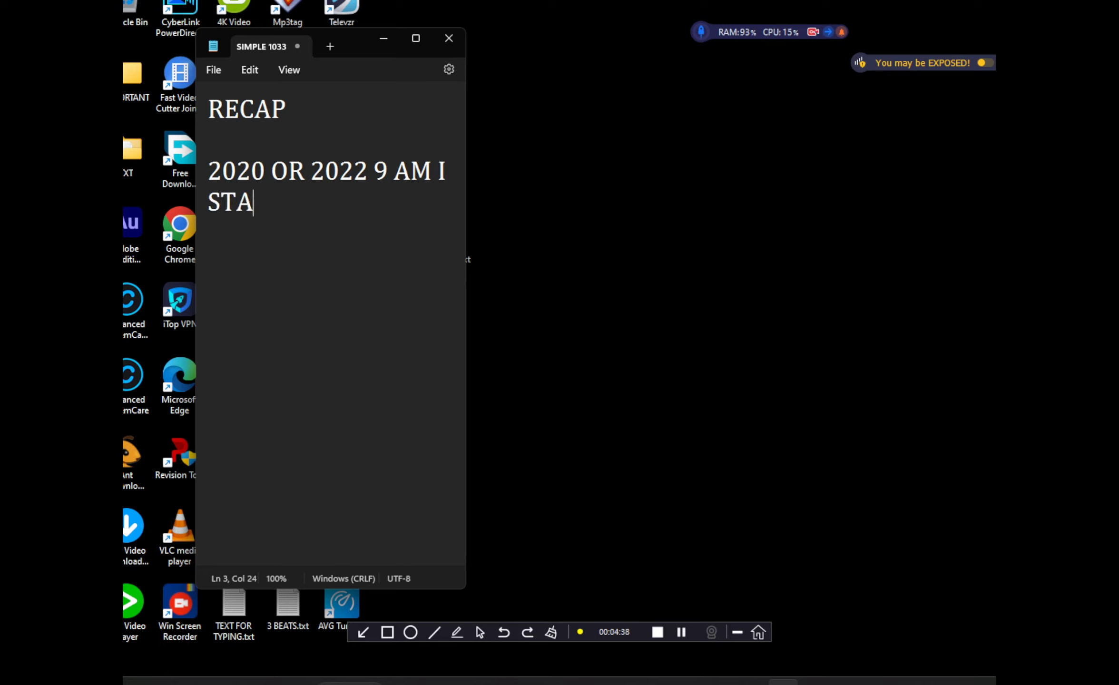
{"action": "type", "text": "RTED GE"}
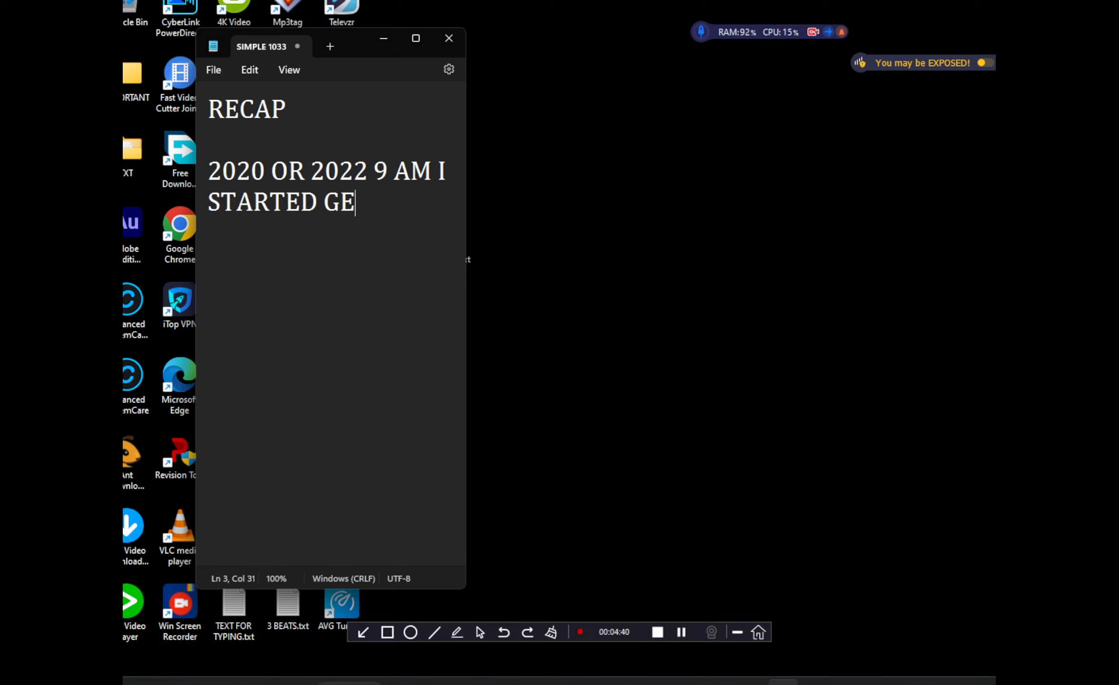
{"action": "type", "text": "TTING "}
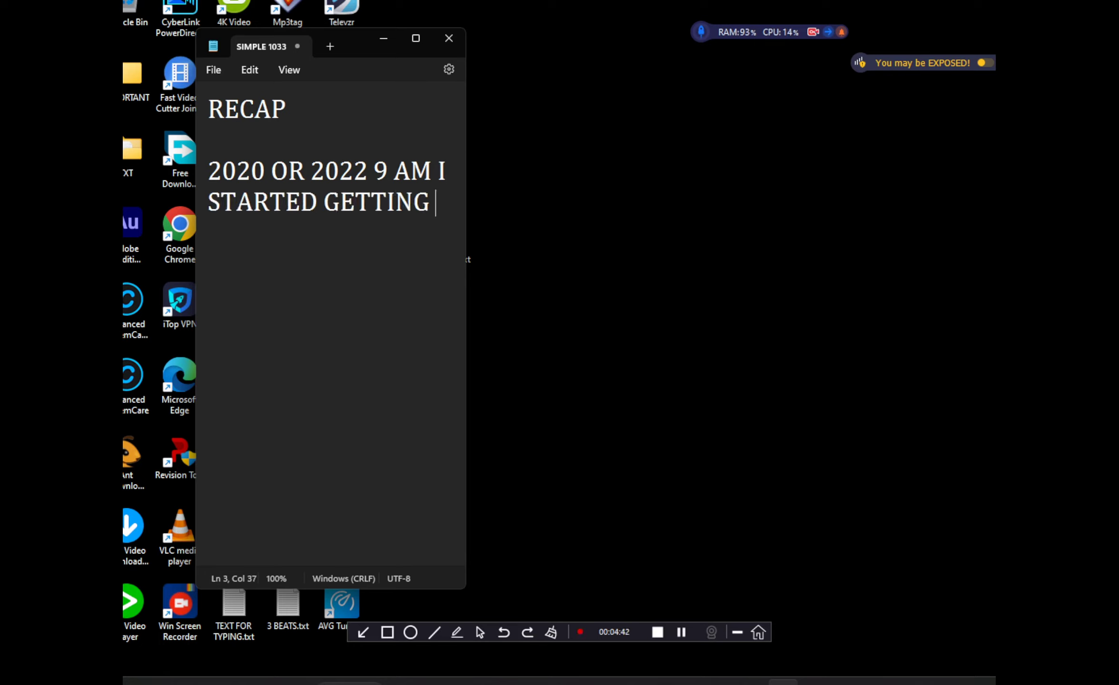
{"action": "type", "text": "PISSD "}
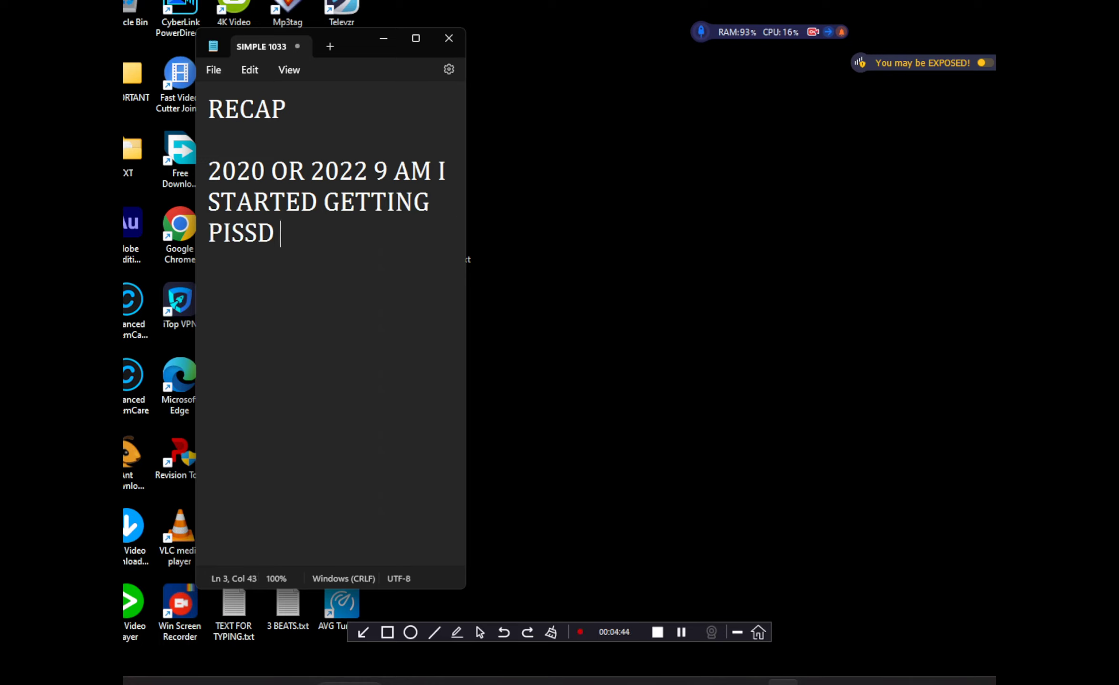
{"action": "type", "text": "OFF"}
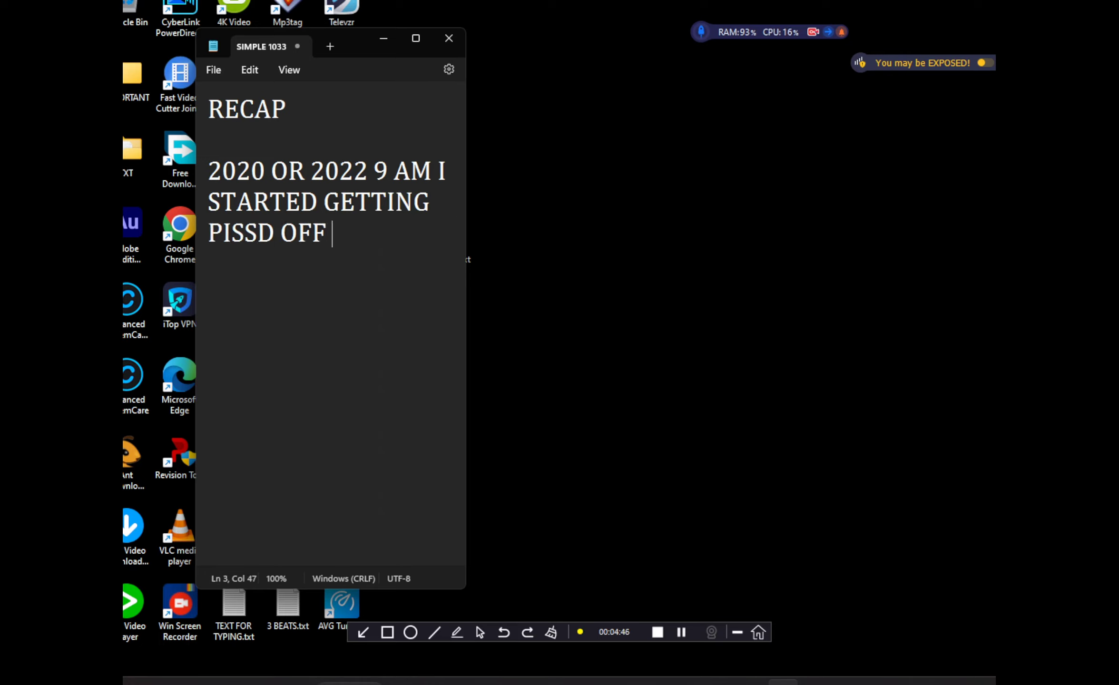
Start a new line in the note and write "AND DUE CASE IVE TAKEN 3 PARTS OF A PICTURE"
{"action": "key", "text": "Return"}
{"action": "type", "text": "AND D"}
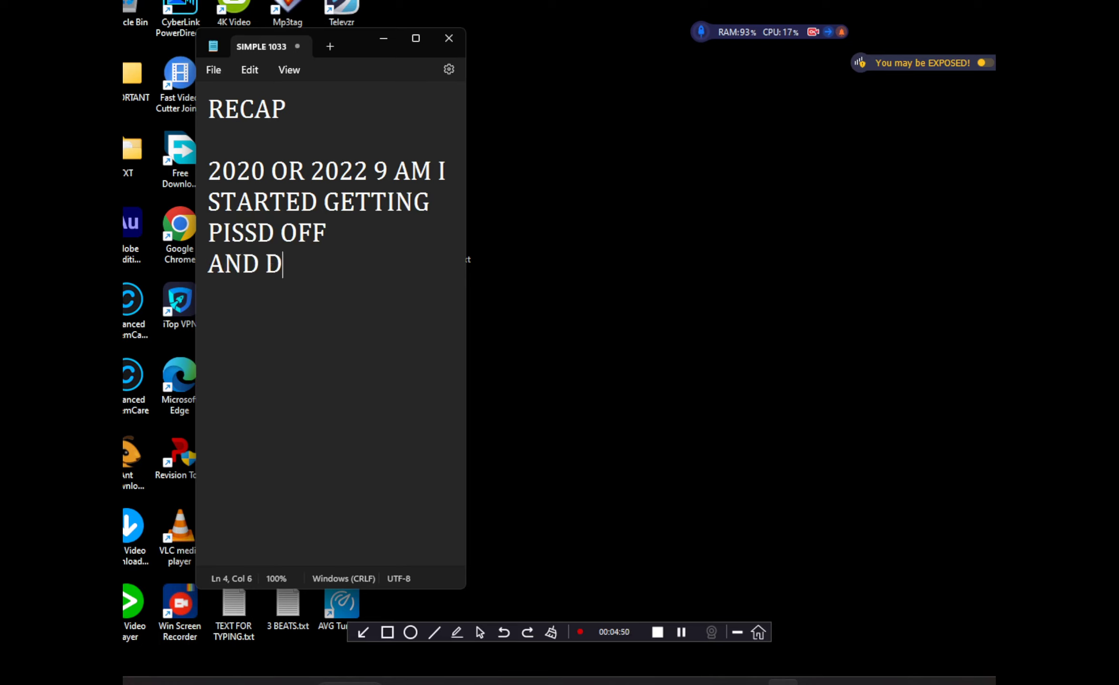
{"action": "type", "text": "UE CAS"}
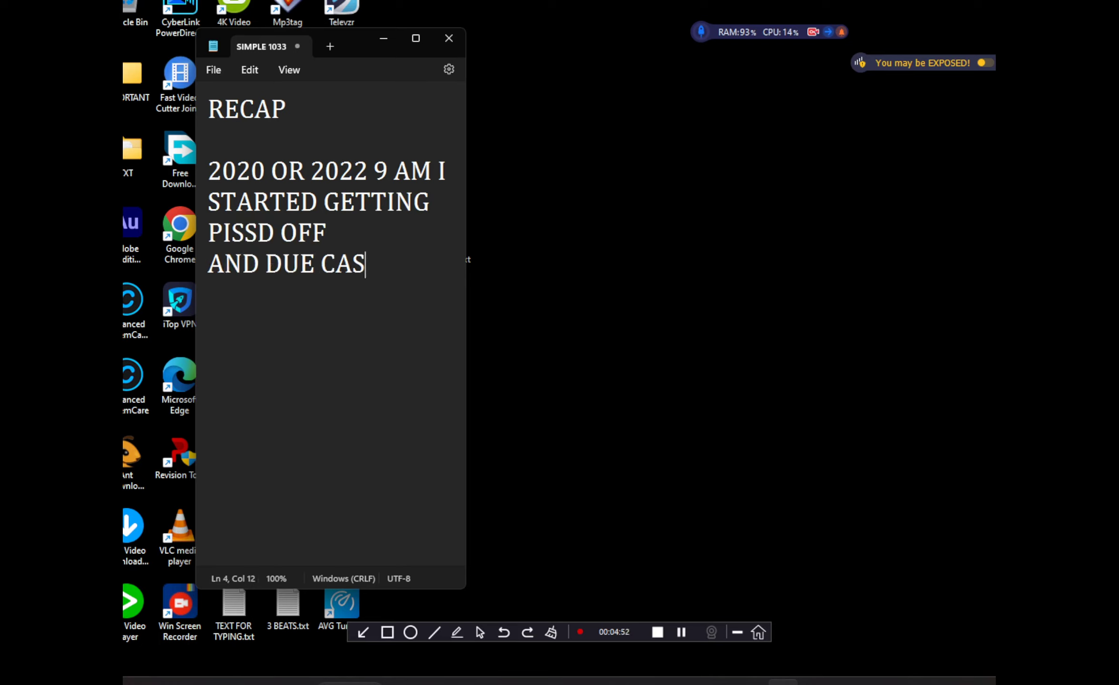
{"action": "type", "text": "E IVE"}
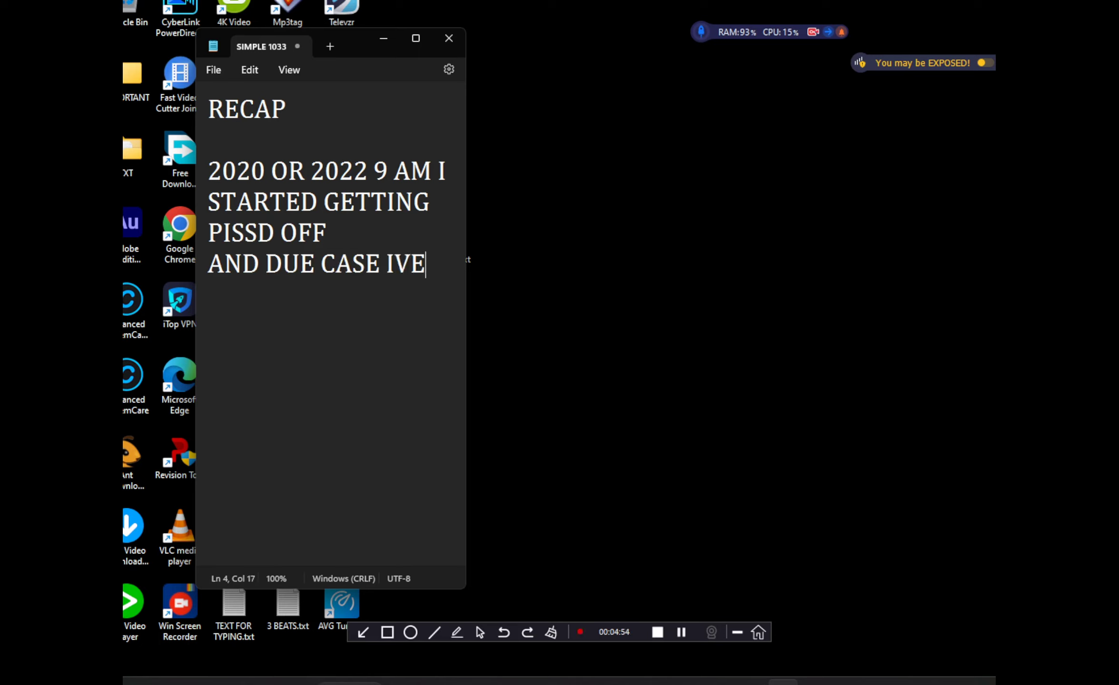
{"action": "type", "text": " TAK"}
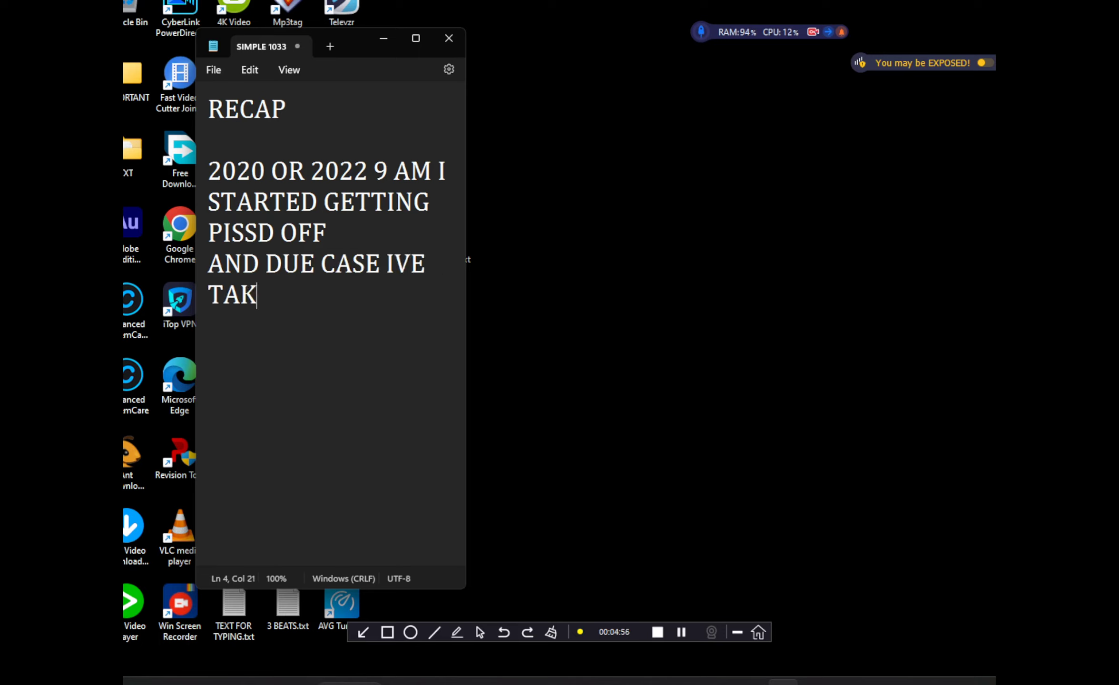
{"action": "type", "text": "EN 3 PARTS"}
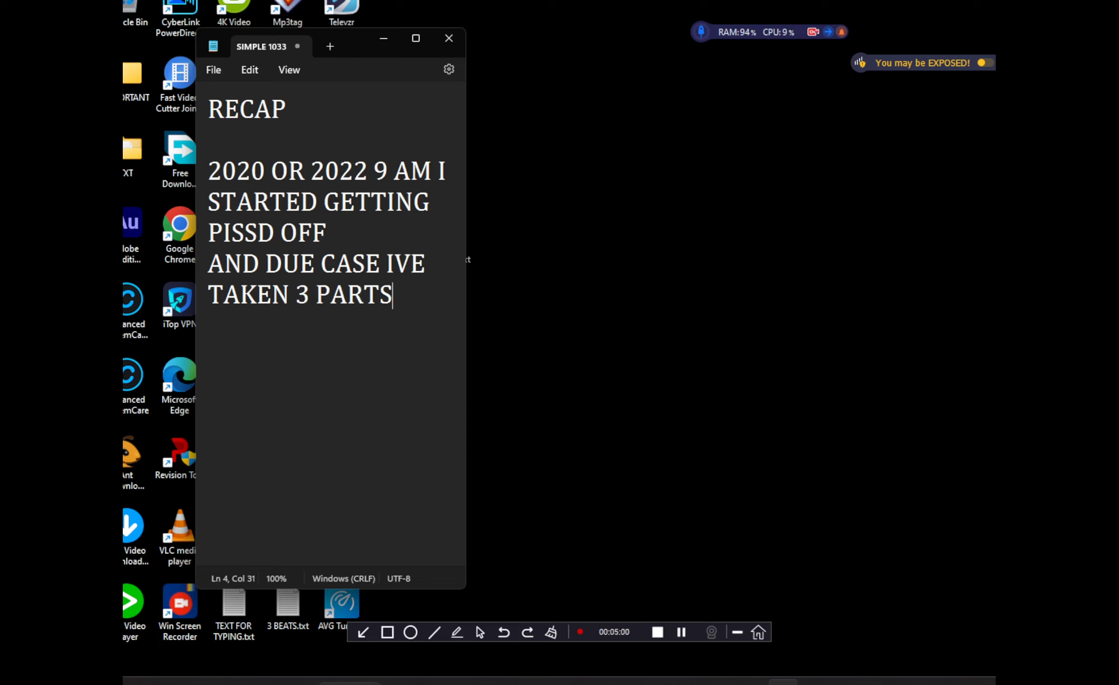
{"action": "type", "text": " OF A PICT"}
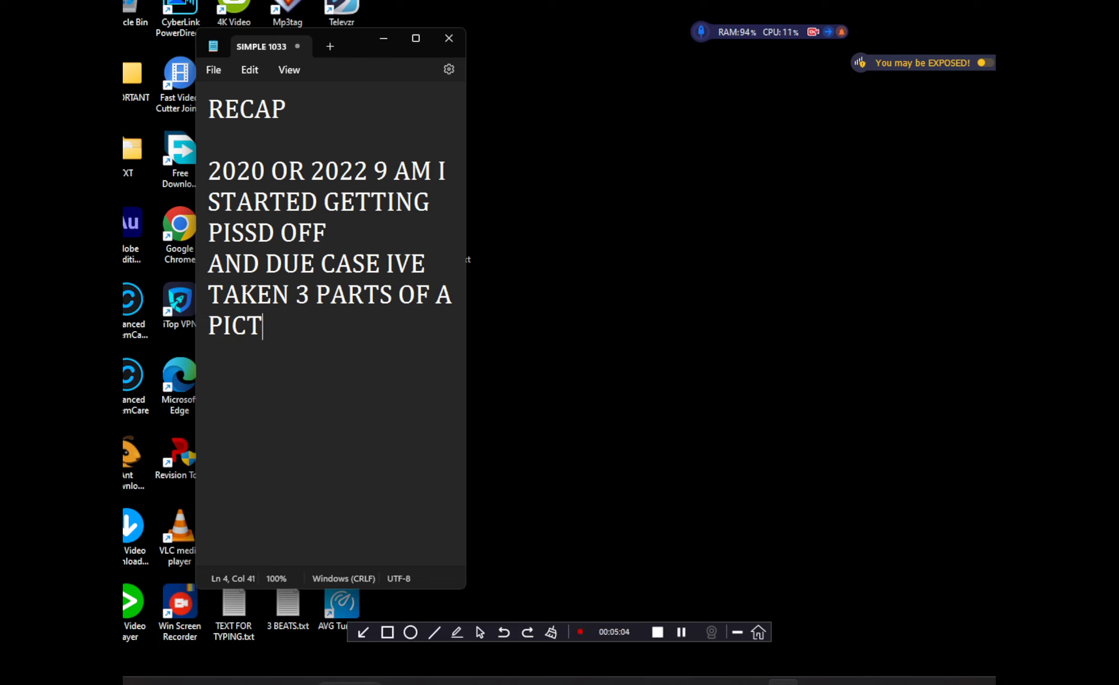
{"action": "type", "text": "URE "}
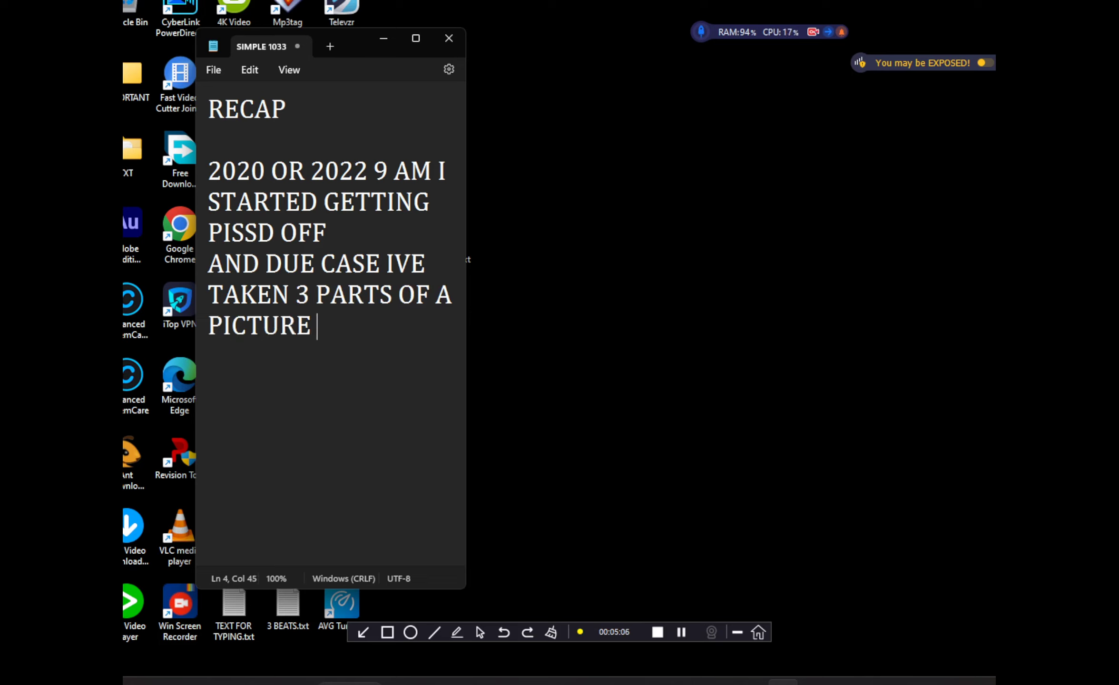
Continue the same line of the note with "IN 23 BUT IN 20 OR 2122 I RESUMED AFTER 12 HOURS"
{"action": "type", "text": "IN 23 BU"}
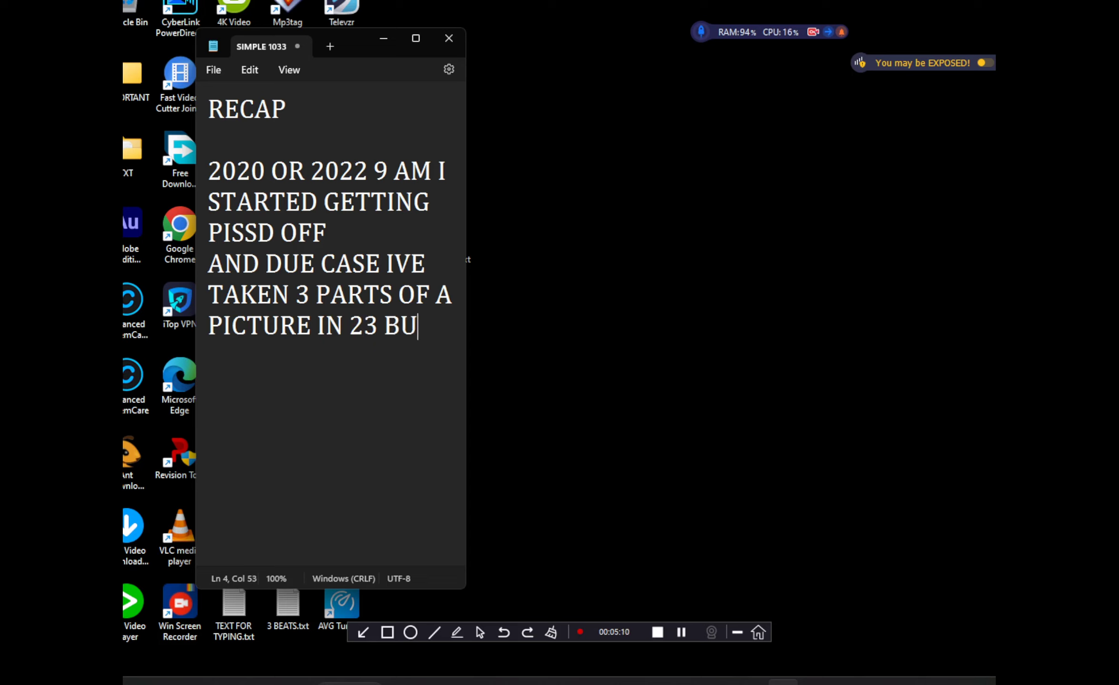
{"action": "type", "text": "T IN 2"}
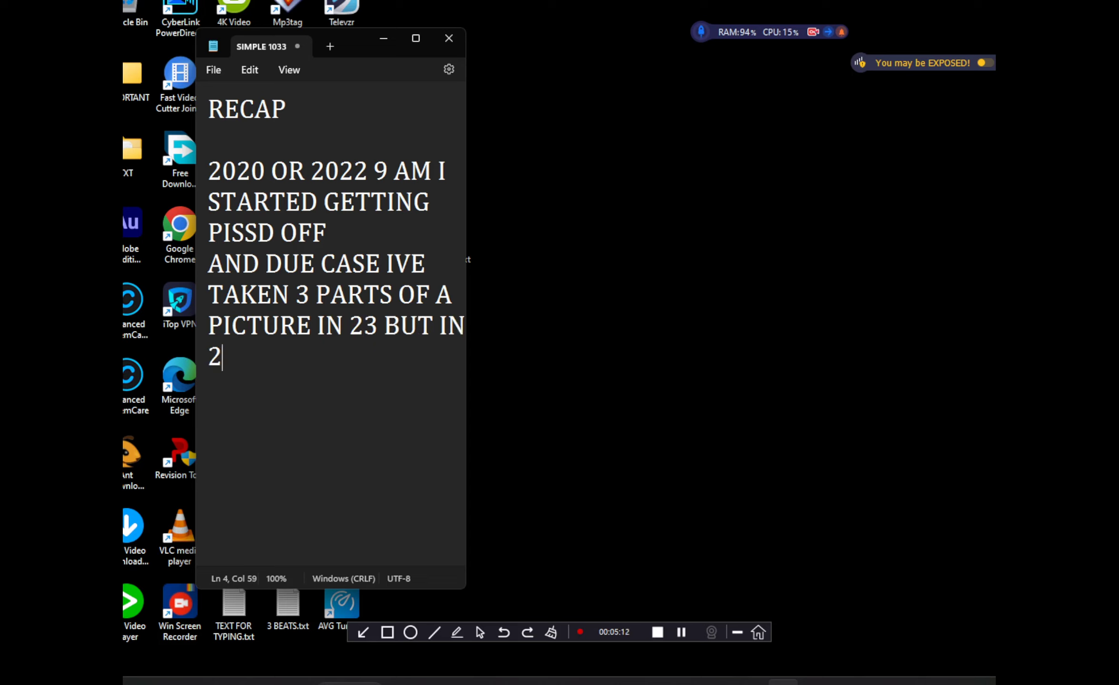
{"action": "type", "text": "0 OR "}
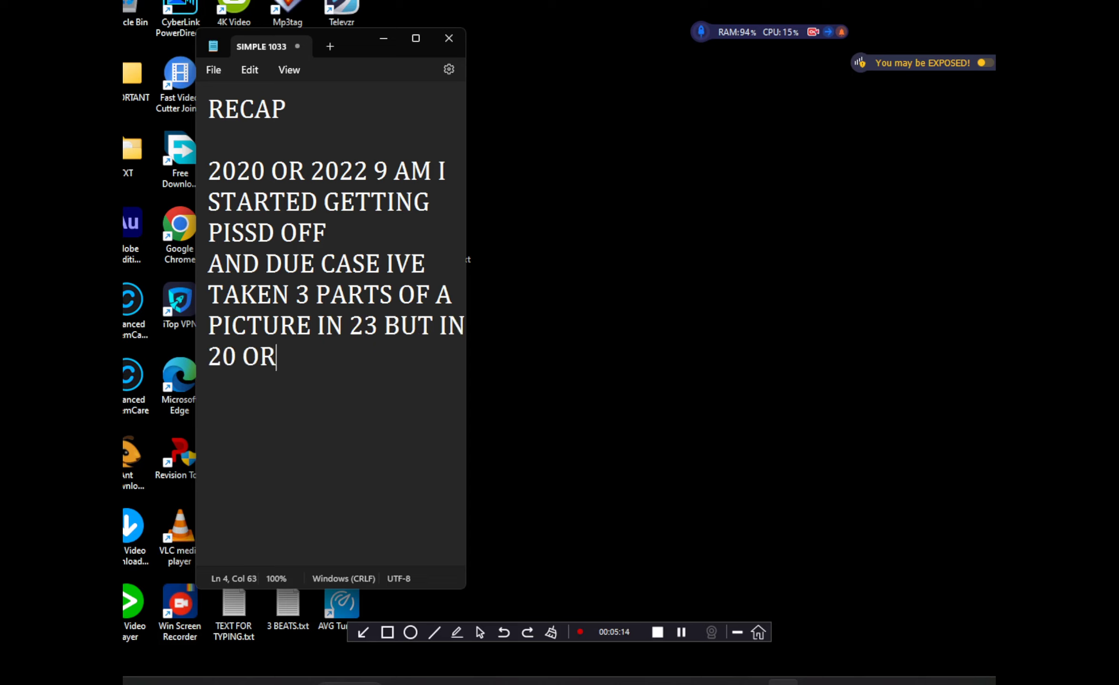
{"action": "type", "text": "2122"}
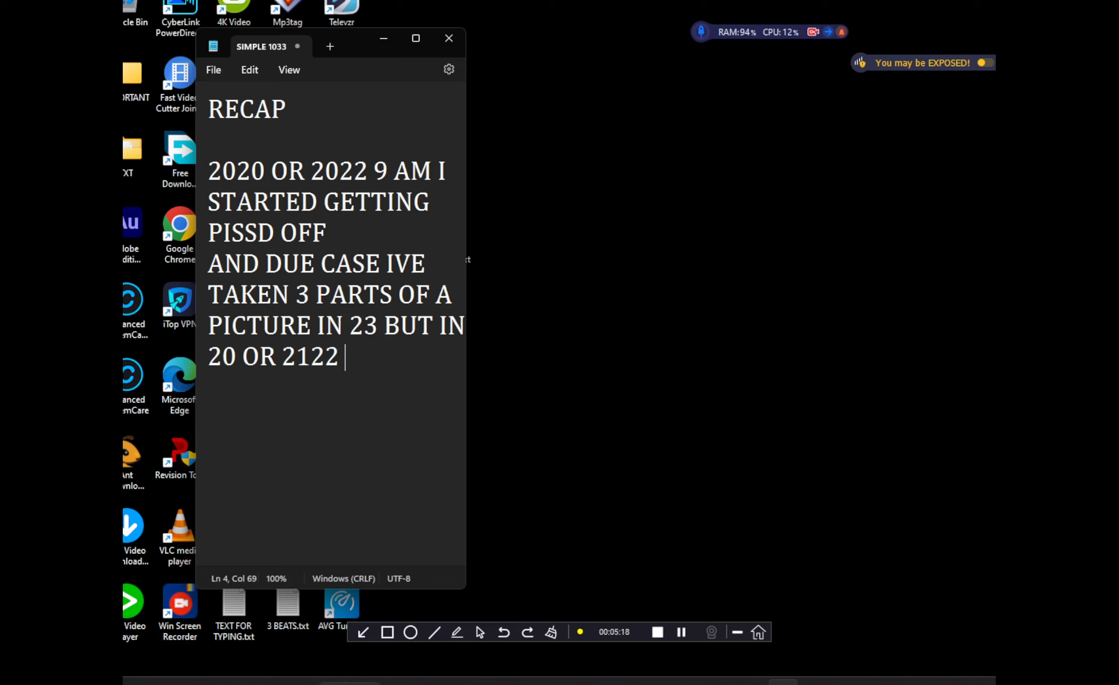
{"action": "type", "text": " I RESU"}
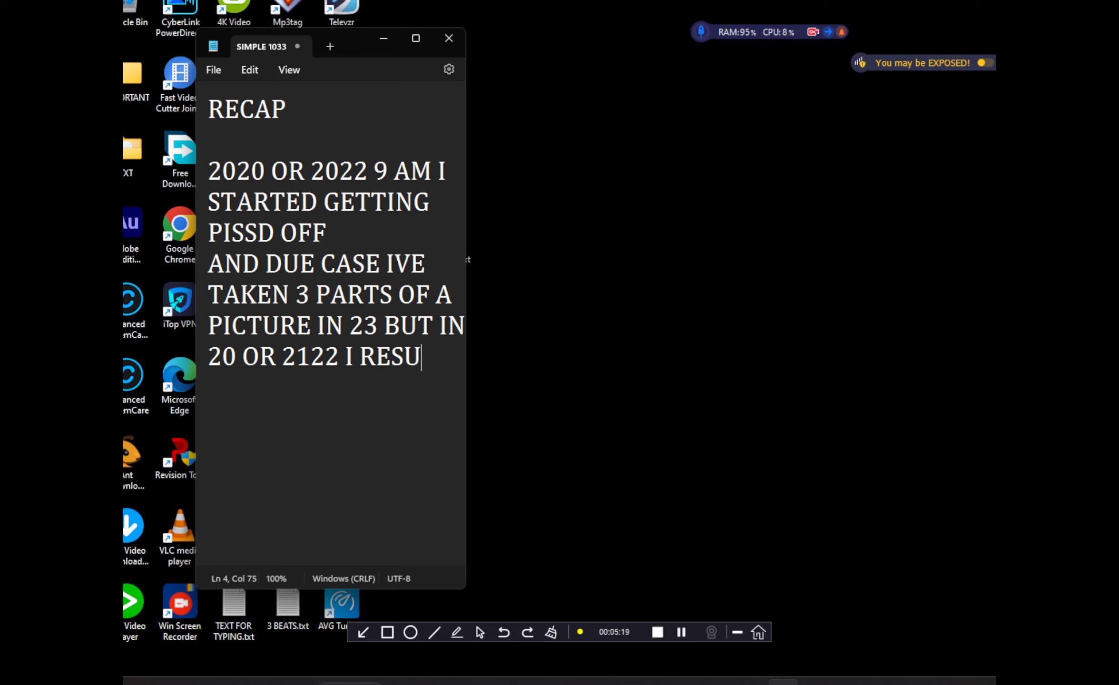
{"action": "type", "text": "MED "}
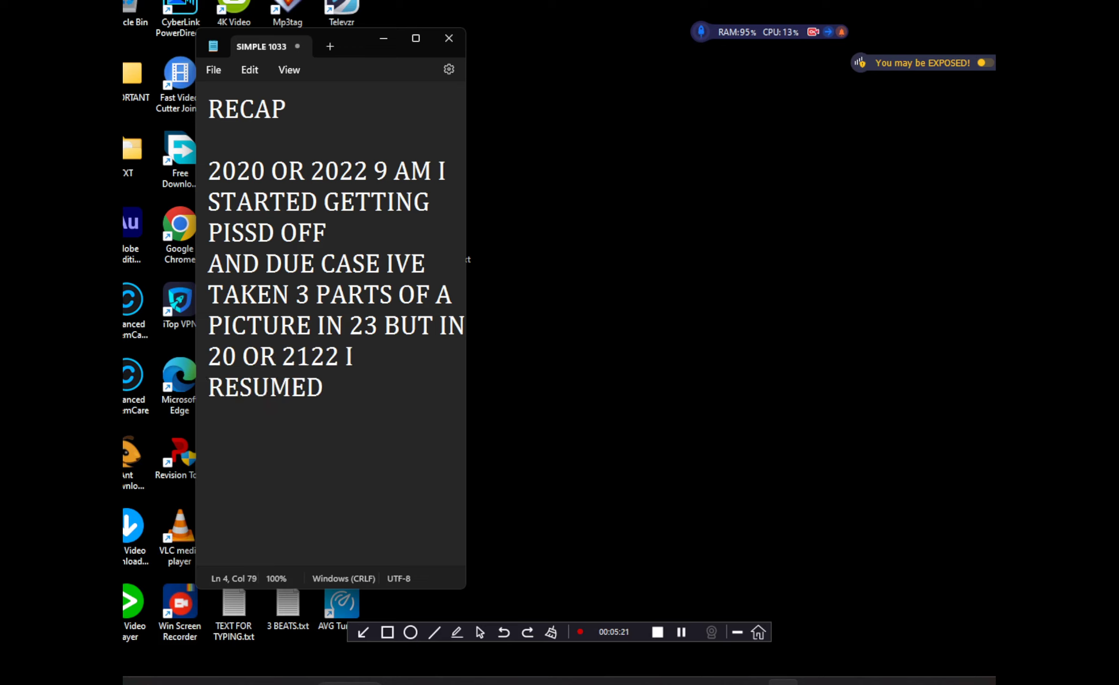
{"action": "type", "text": "AFTER 12 "}
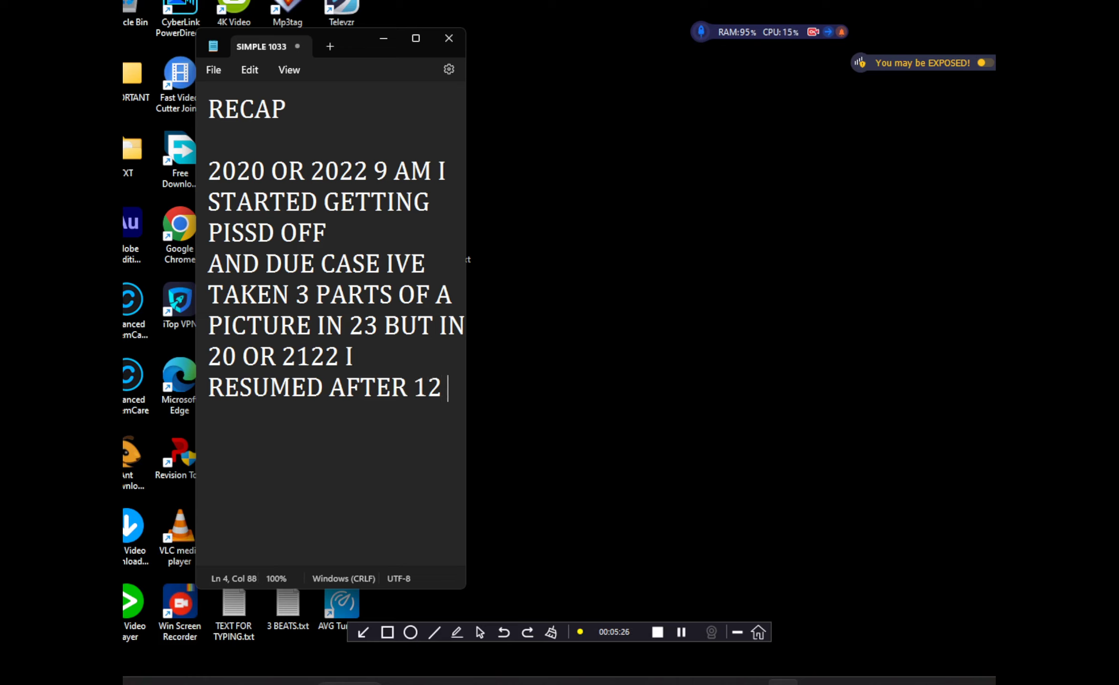
{"action": "type", "text": "HOURS R"}
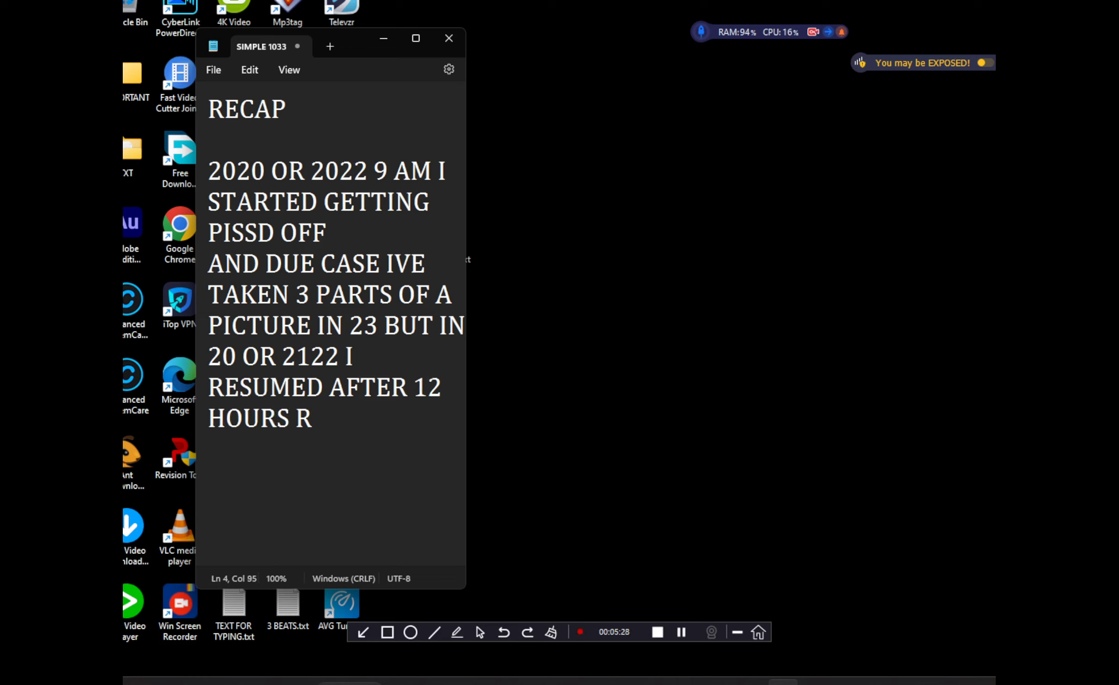
Remove the stray R after "HOURS" and finish the sentence with "EVEN THOUHGH IT WAS A SHIT PICTURFE"
{"action": "key", "text": "BackSpace"}
{"action": "type", "text": "EVEN T"}
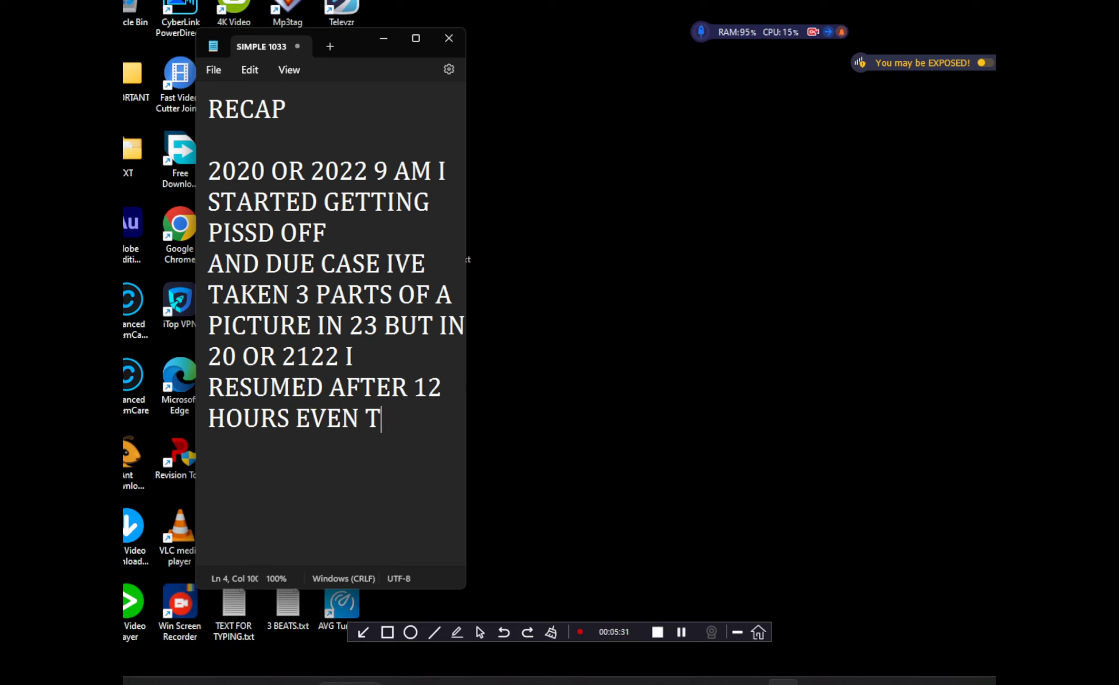
{"action": "type", "text": "HOUHGH"}
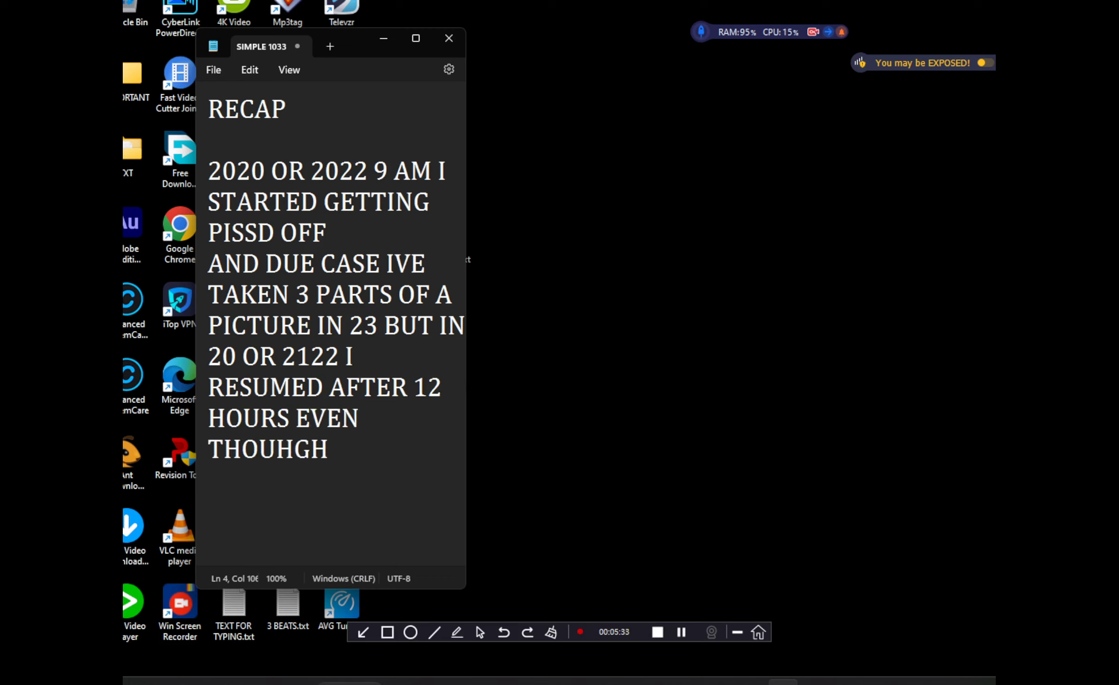
{"action": "type", "text": " IT WAS "}
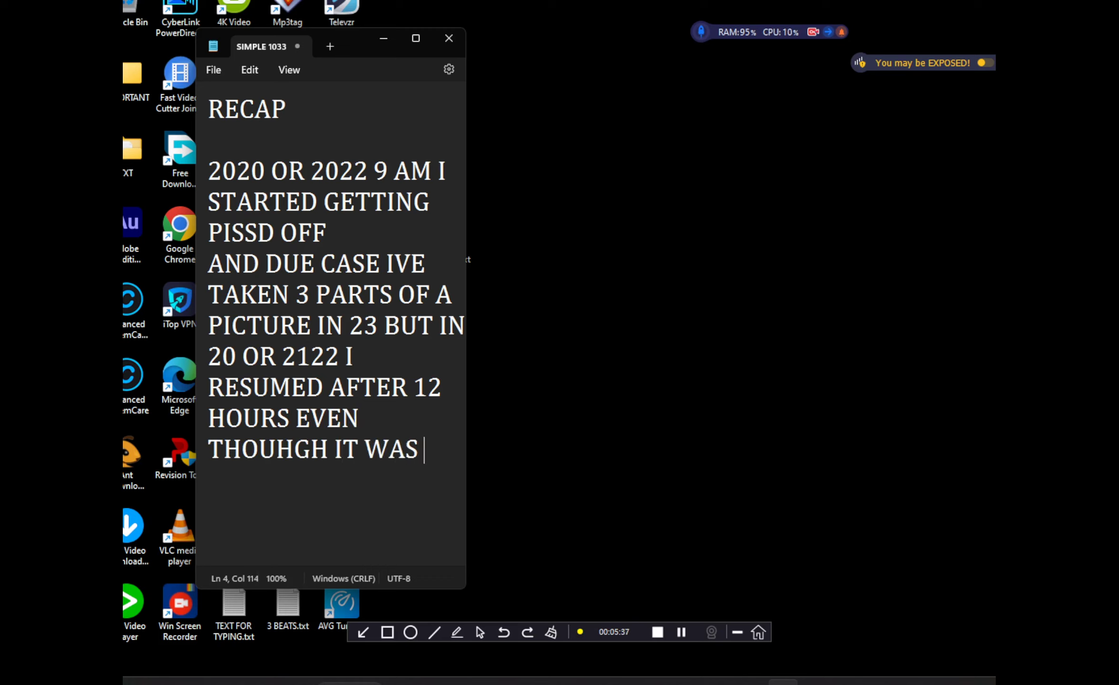
{"action": "type", "text": "A SHI"}
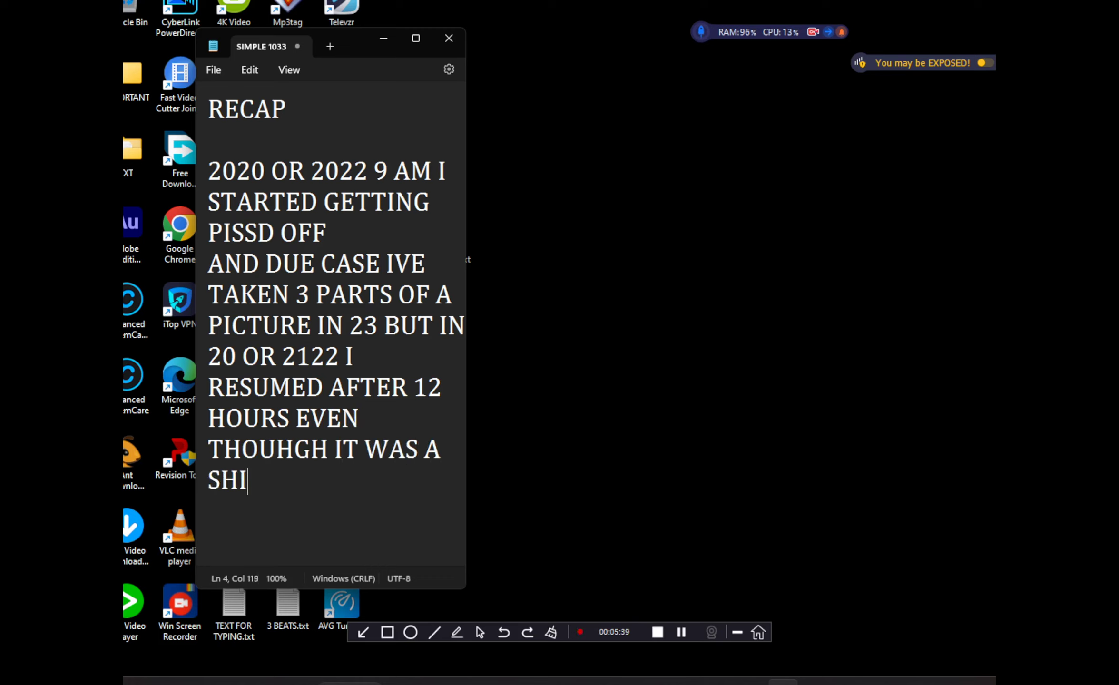
{"action": "type", "text": "T PICT"}
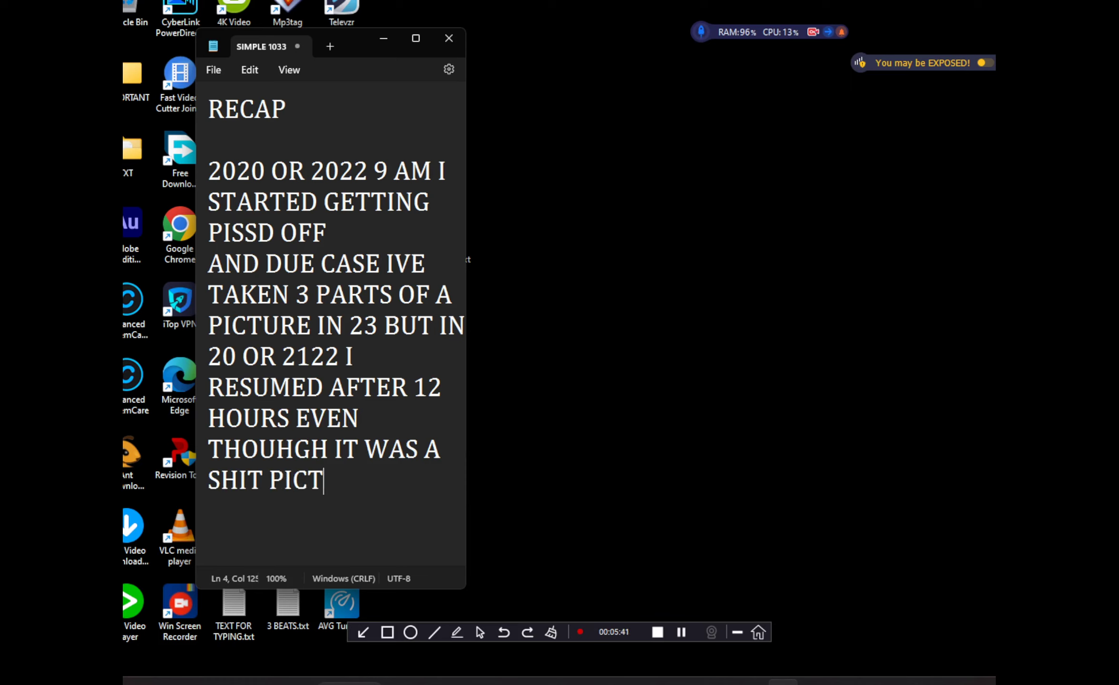
{"action": "type", "text": "URFE"}
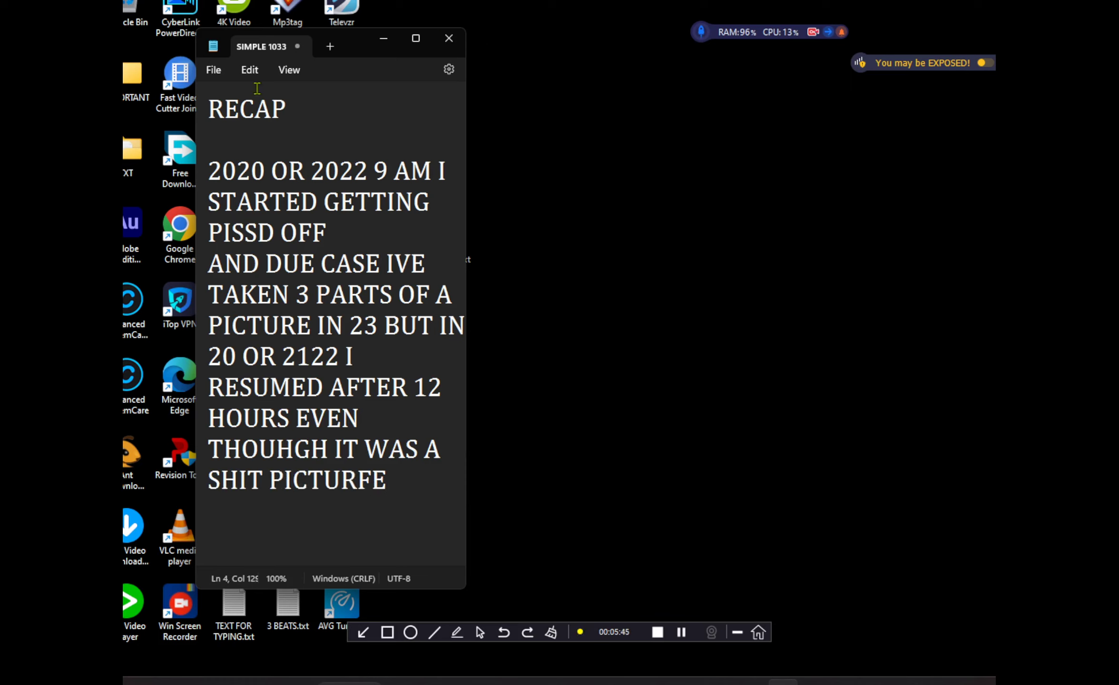
Save the SIMPLE 1033PM note and close it
{"action": "left_click", "coordinate": [249, 70]}
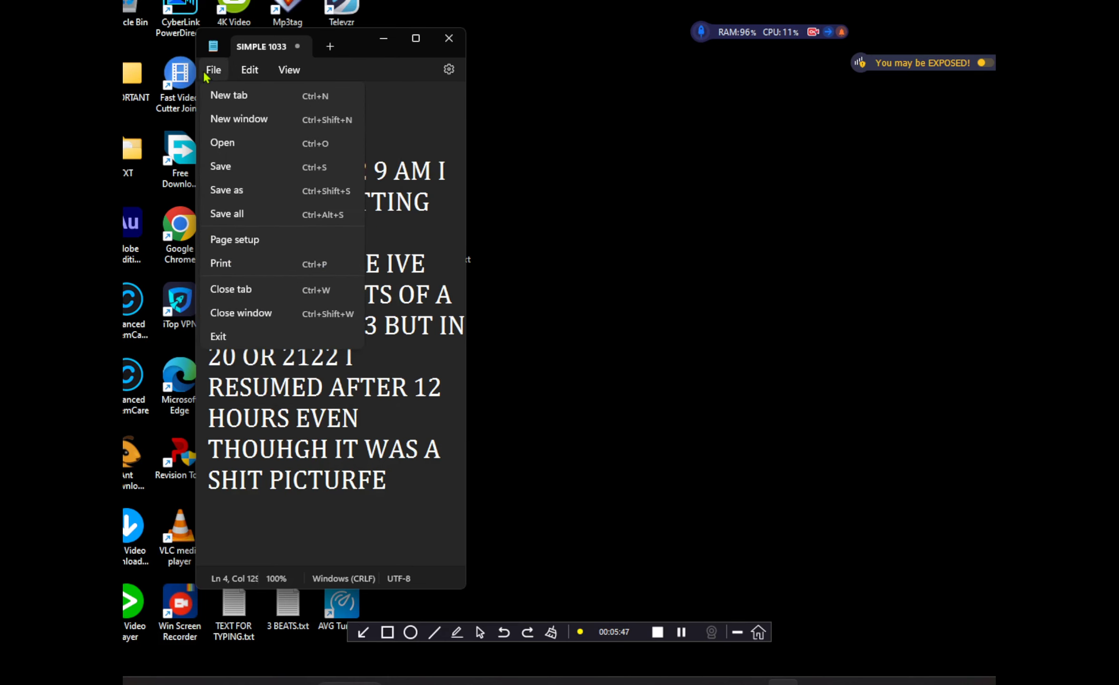
{"action": "key", "text": "Escape"}
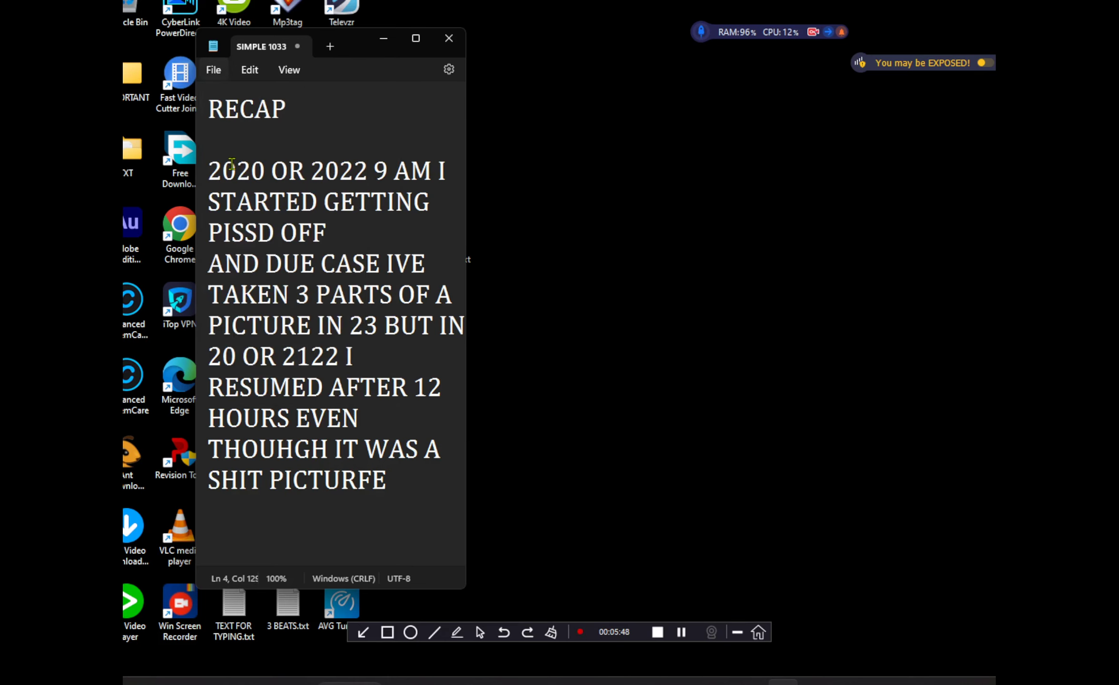
{"action": "left_click", "coordinate": [448, 38]}
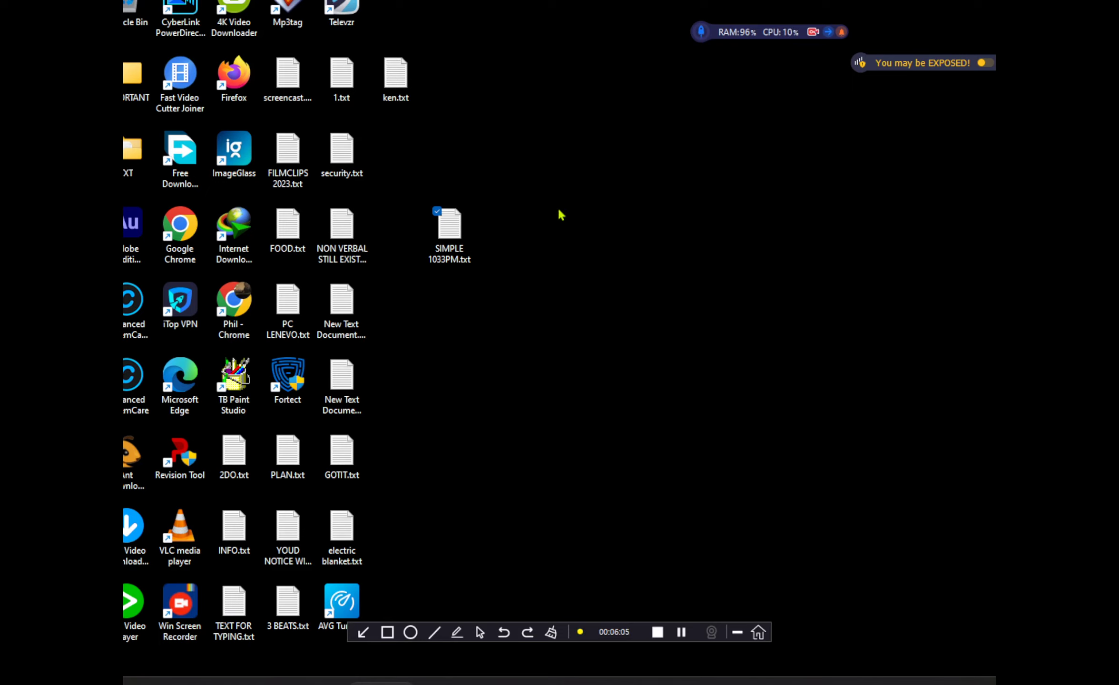
Create a new text document on the desktop named "THE REASON FOR BEING PISSD" and open it in Notepad
{"action": "right_click", "coordinate": [393, 288]}
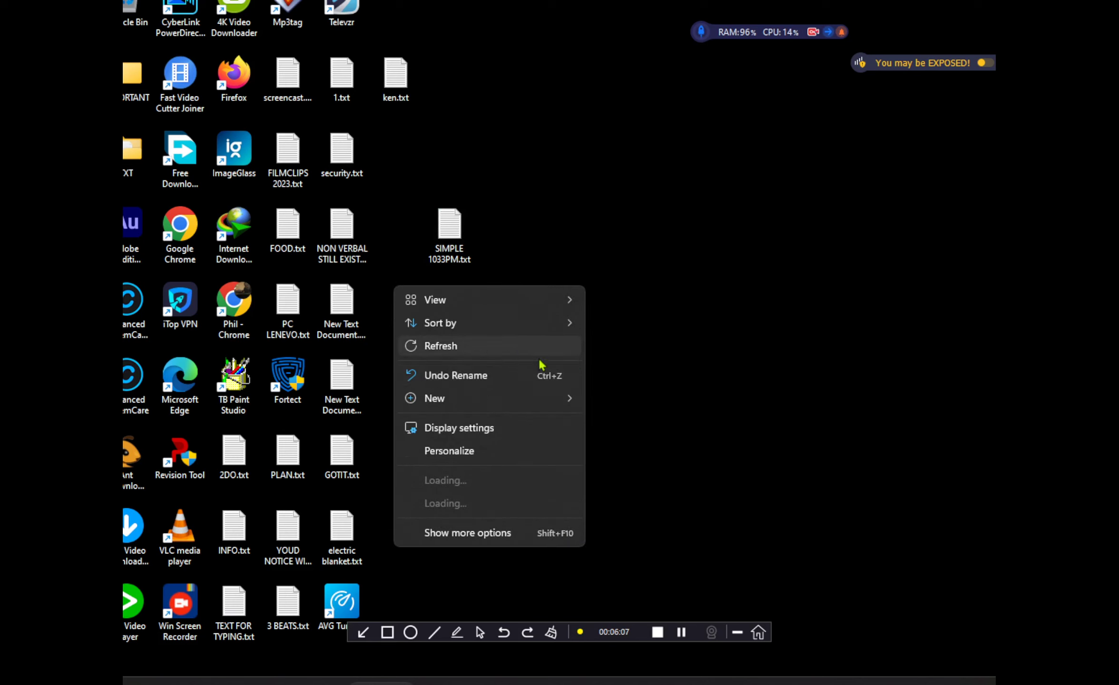
{"action": "mouse_move", "coordinate": [495, 399]}
{"action": "left_click", "coordinate": [631, 490]}
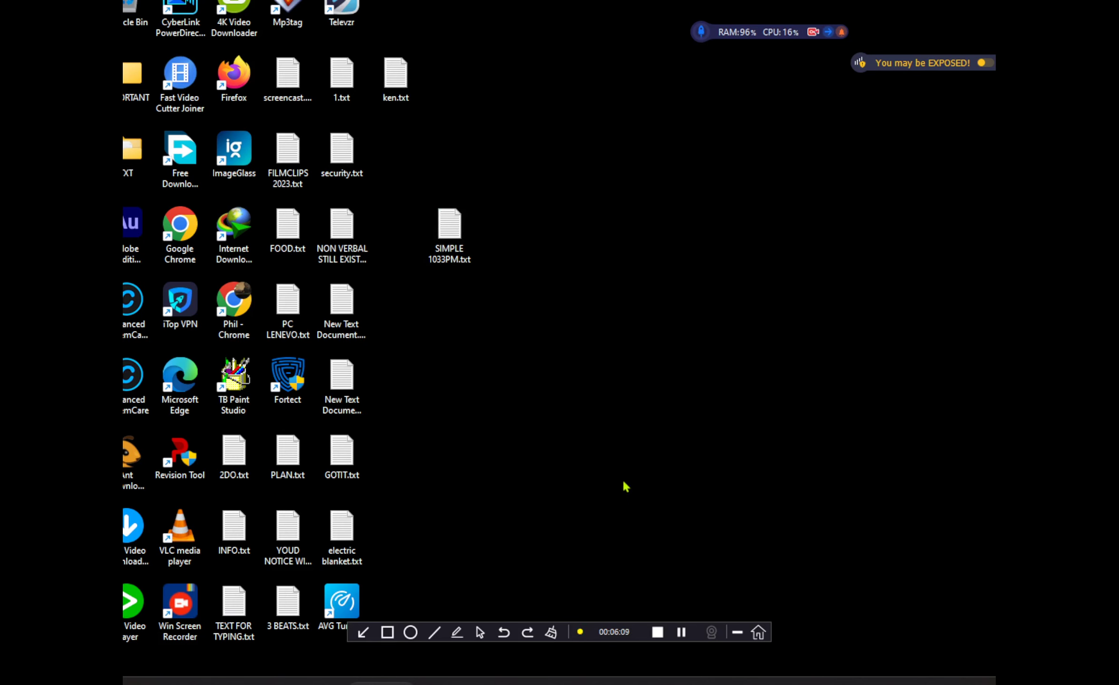
{"action": "type", "text": "THE REAS"}
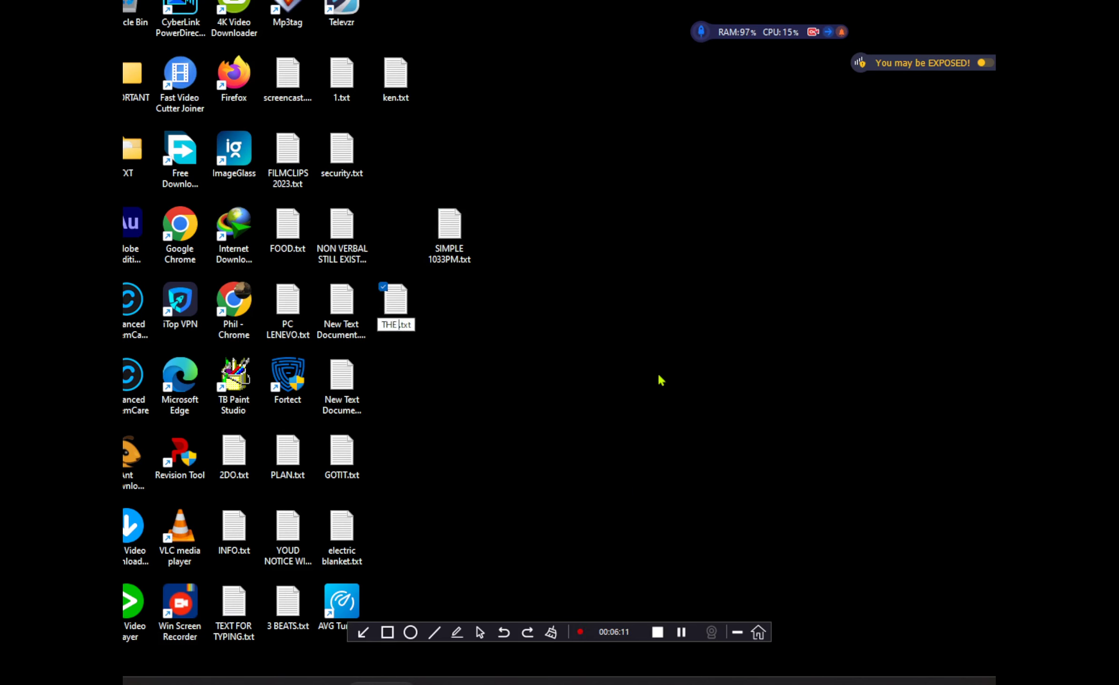
{"action": "type", "text": "ON FOR "}
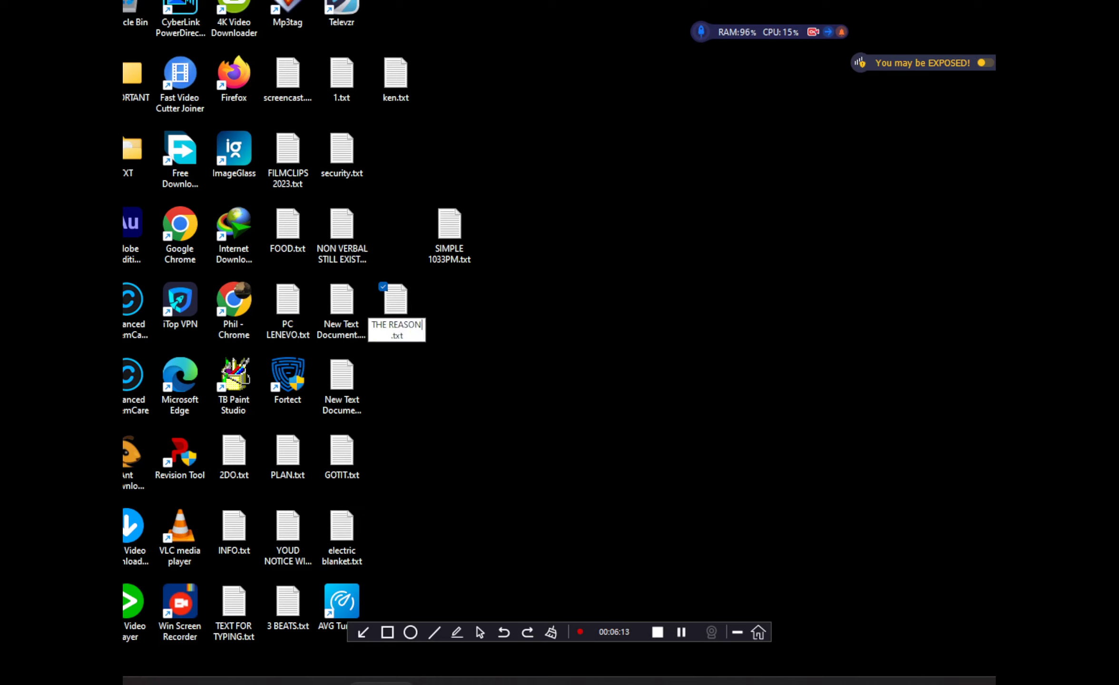
{"action": "type", "text": "BEING PISS"}
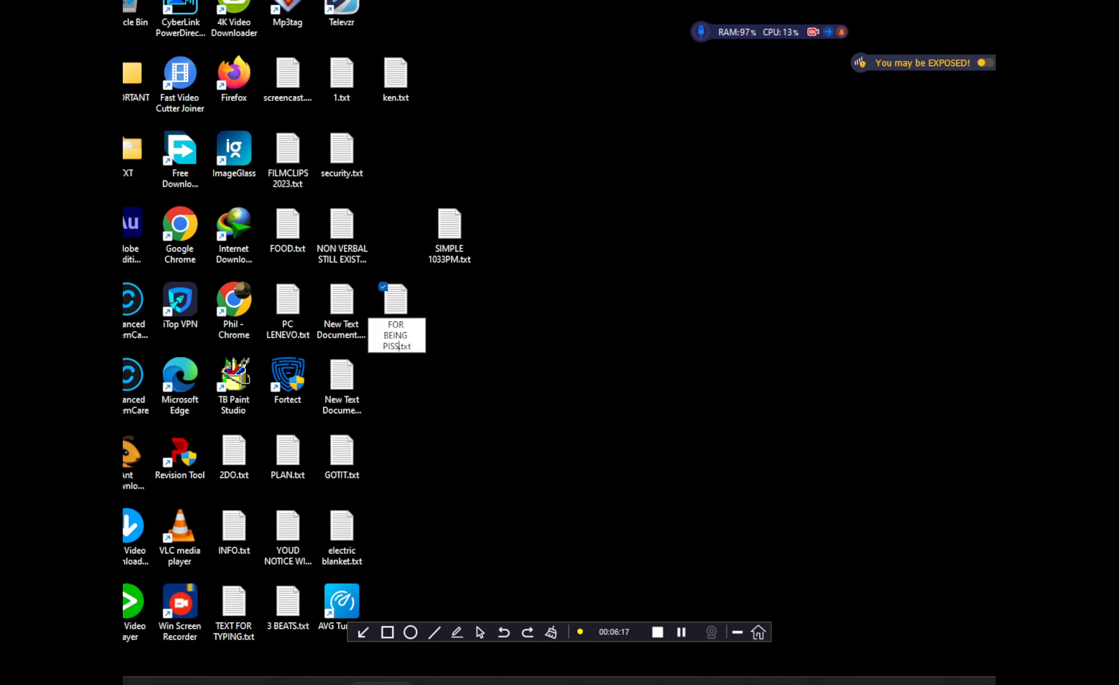
{"action": "type", "text": "D"}
{"action": "key", "text": "Return"}
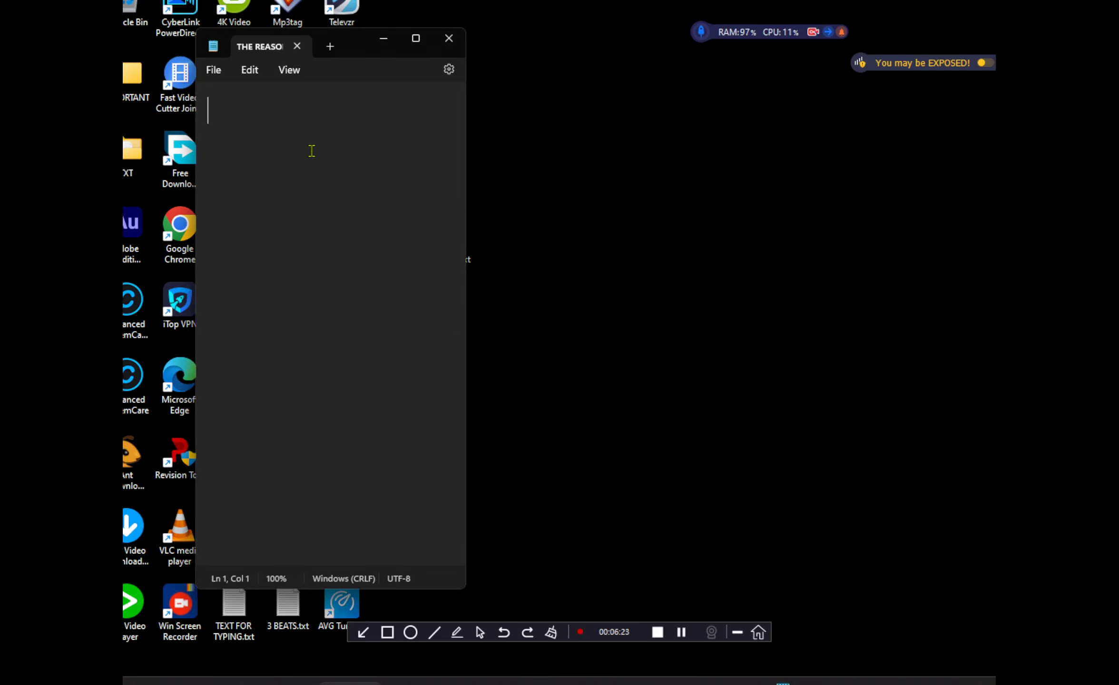
Begin the note with the text "3 TIMES IN MY 37 YEARS WHIL;E UNDER THE AGE OF 21"
{"action": "type", "text": "3 TIMES I"}
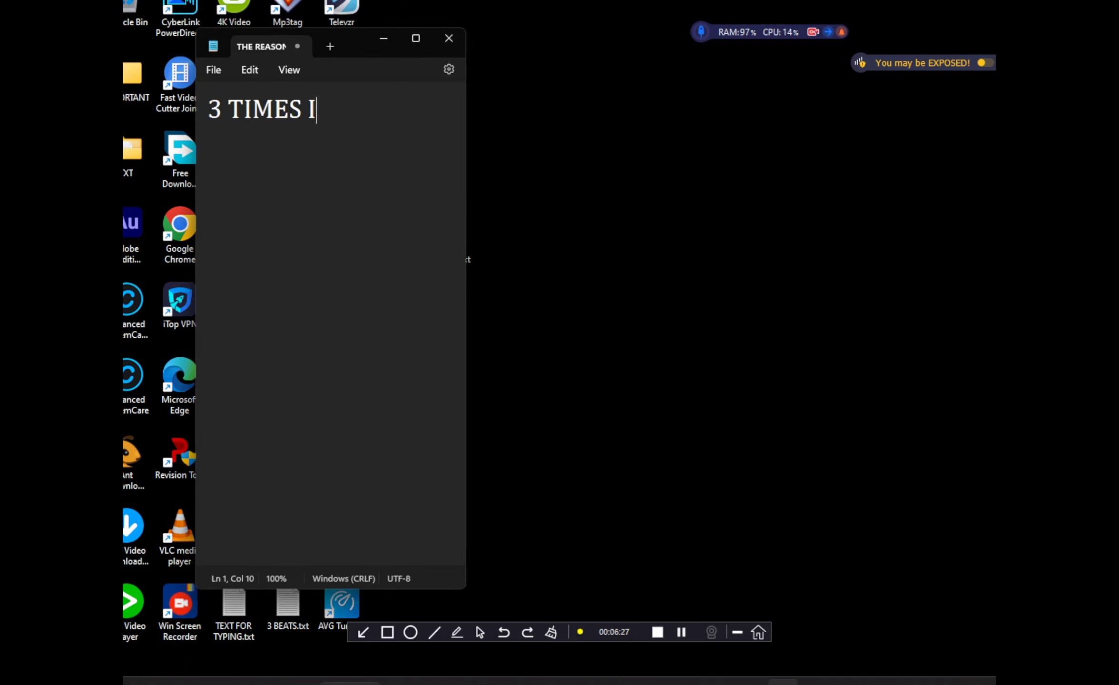
{"action": "type", "text": "N MY 37"}
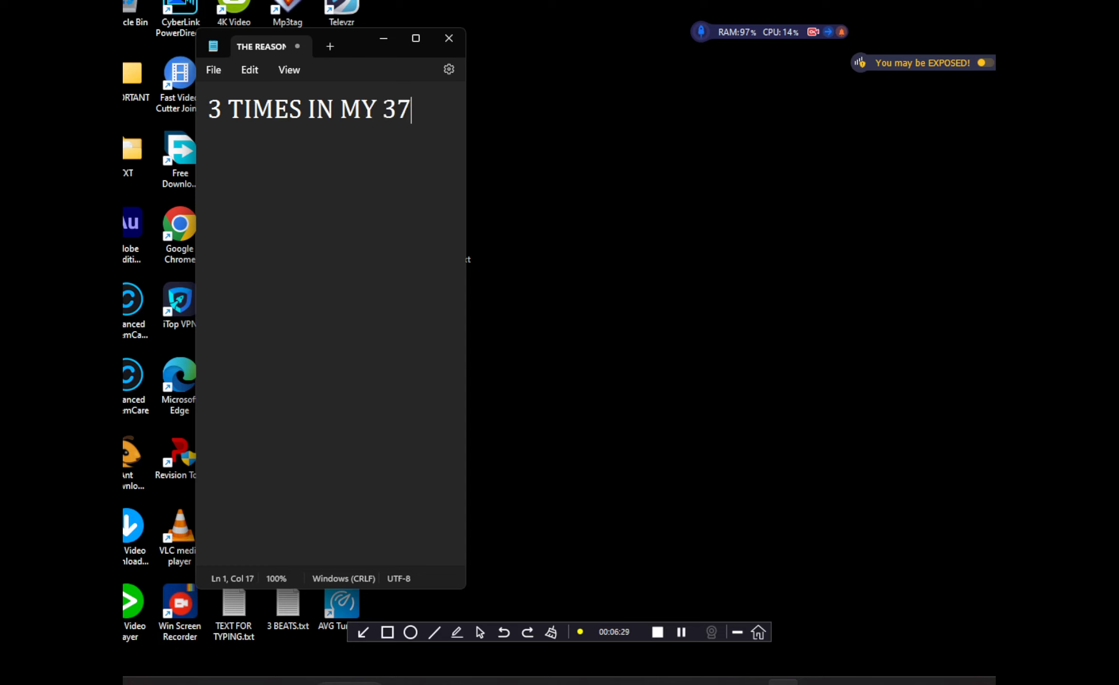
{"action": "type", "text": " YEARS "}
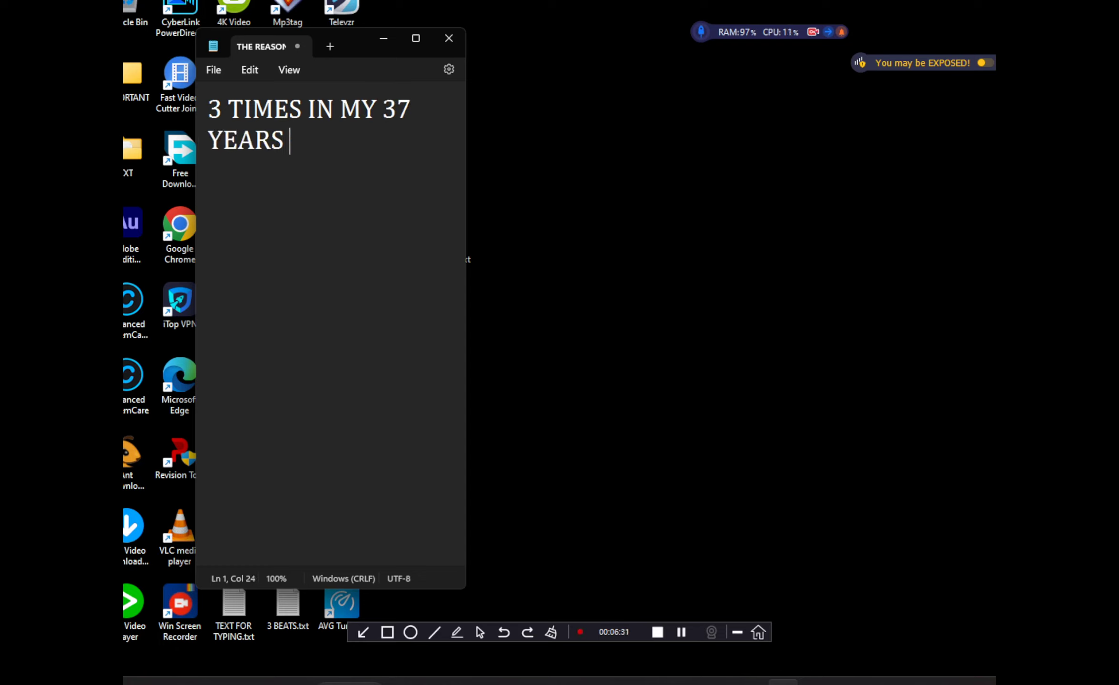
{"action": "type", "text": "WH"}
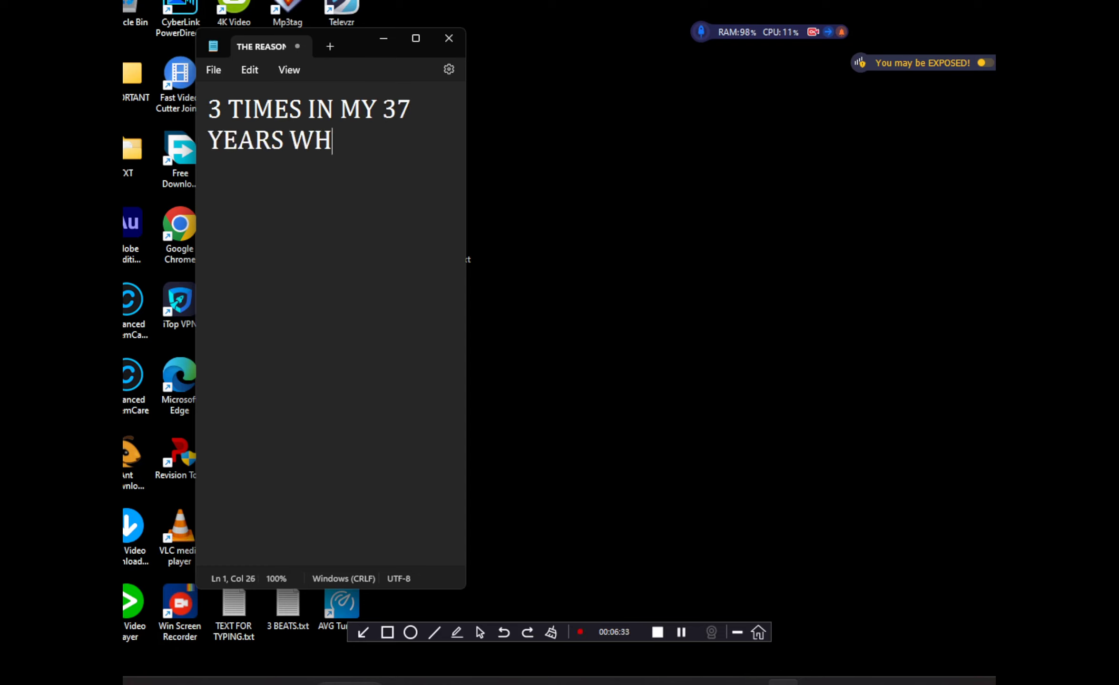
{"action": "type", "text": "IL;E UND"}
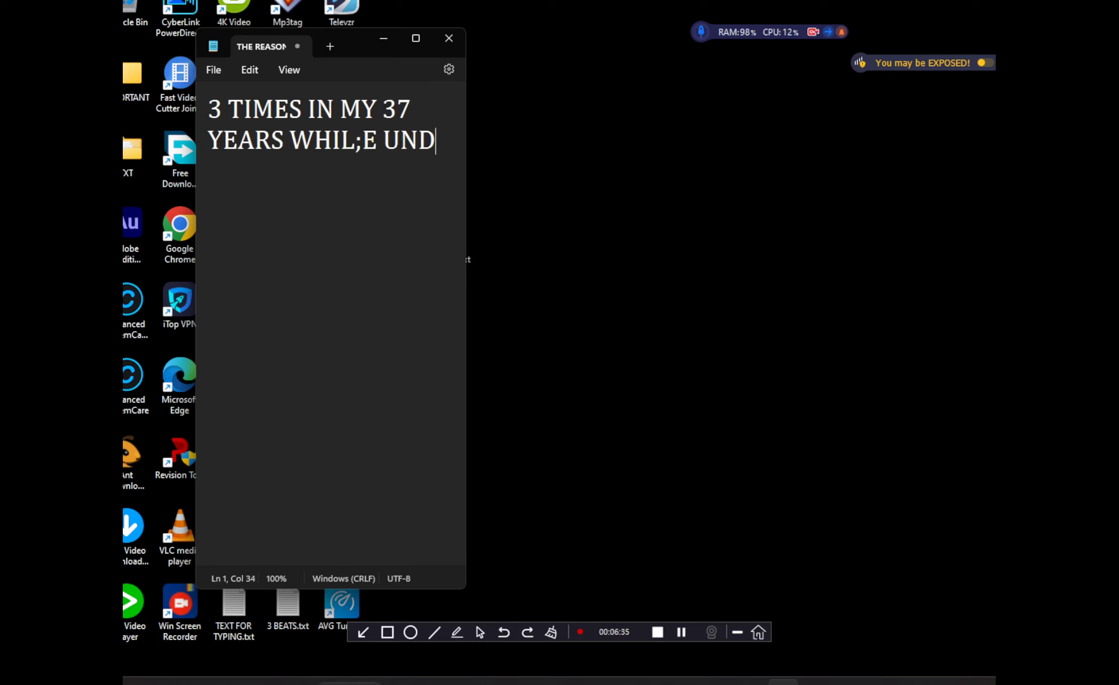
{"action": "type", "text": "ER THE AGE "}
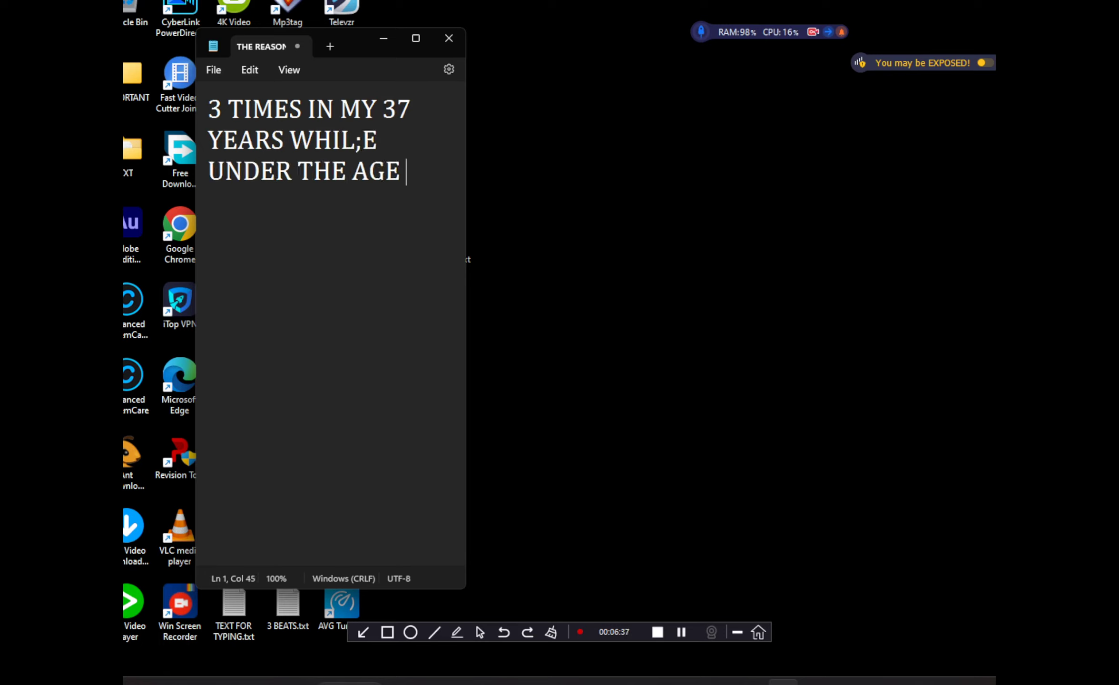
{"action": "type", "text": "OF 21 "}
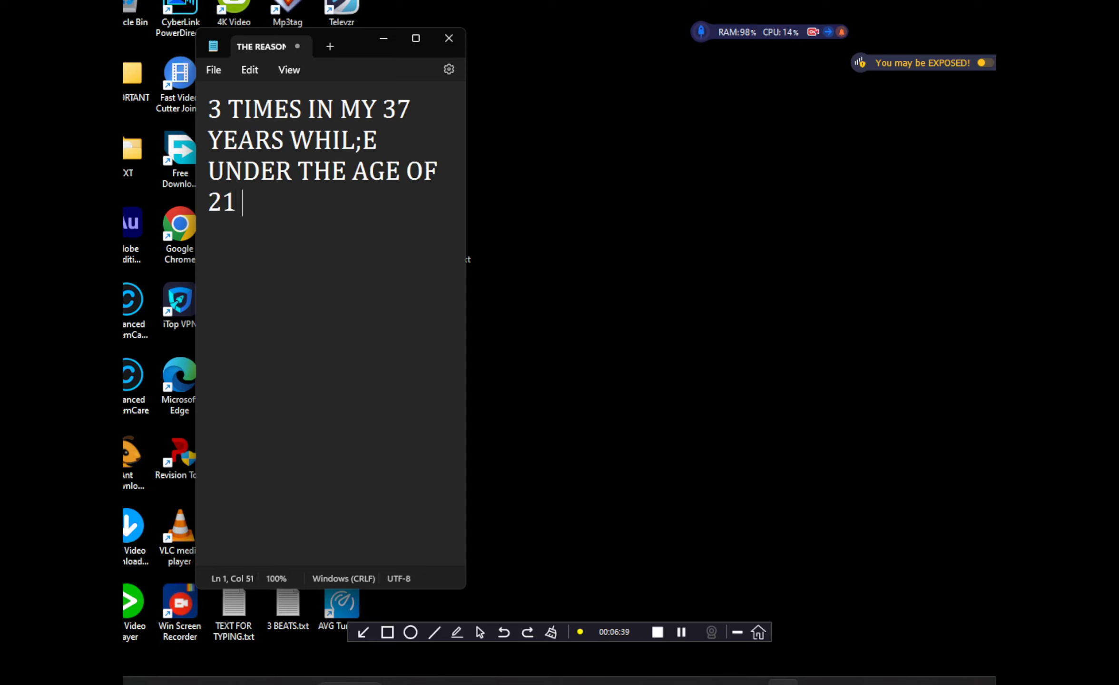
Continue the same line with "I APPLIED FOR JOBS." and save the note
{"action": "type", "text": "I APPL"}
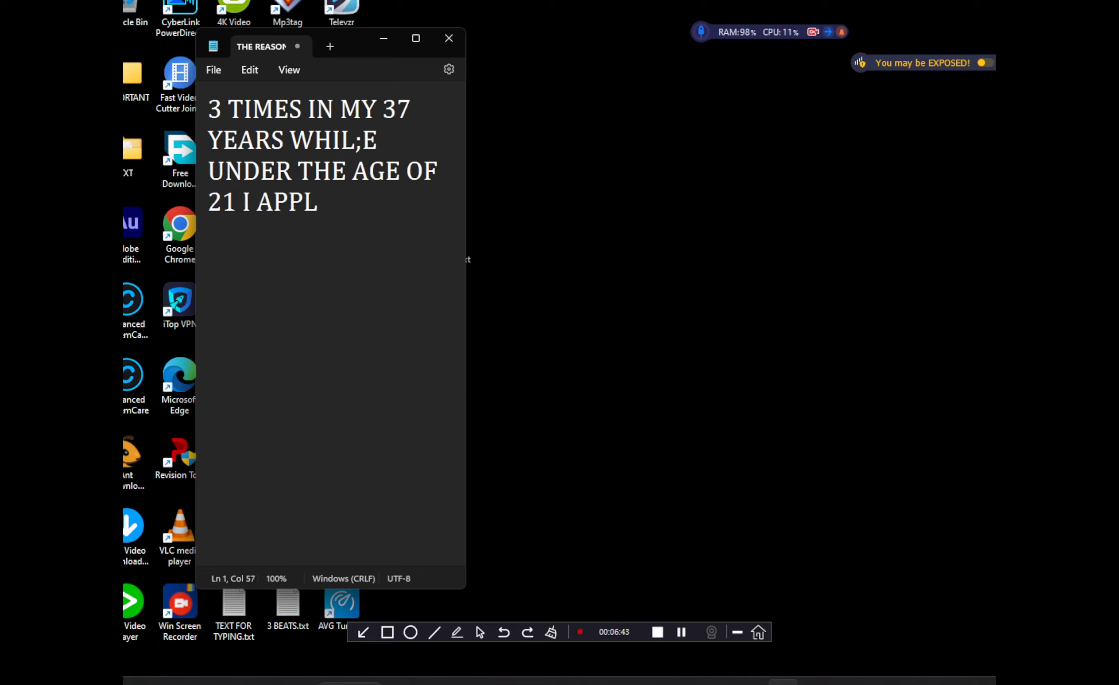
{"action": "type", "text": "IED FOR "}
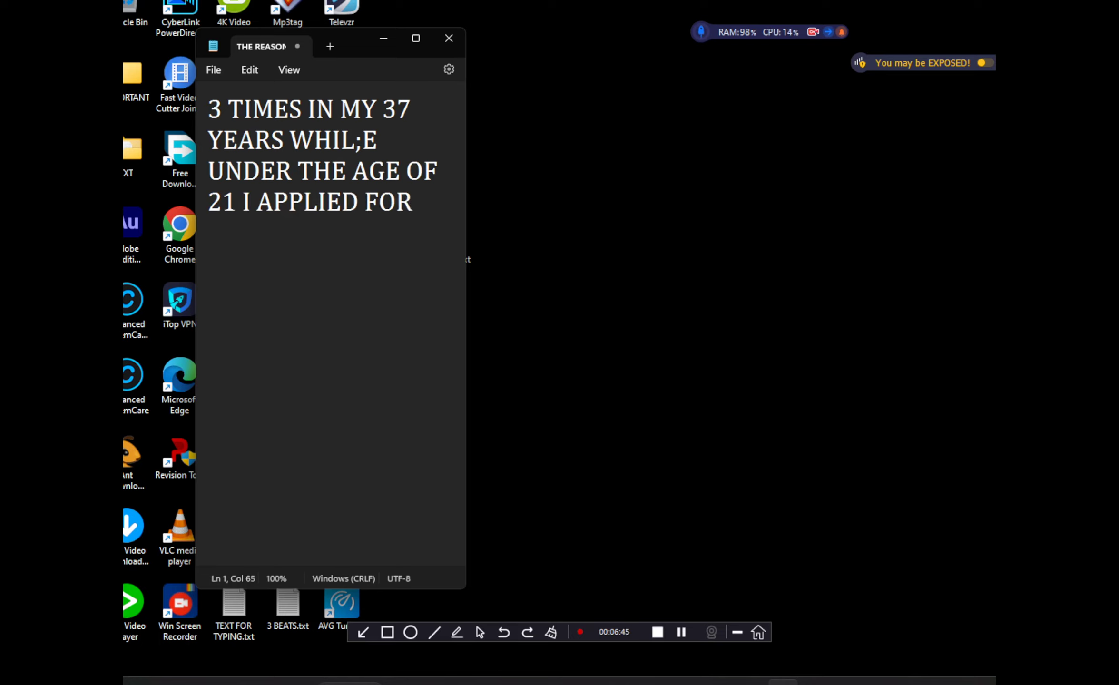
{"action": "type", "text": "JOBS"}
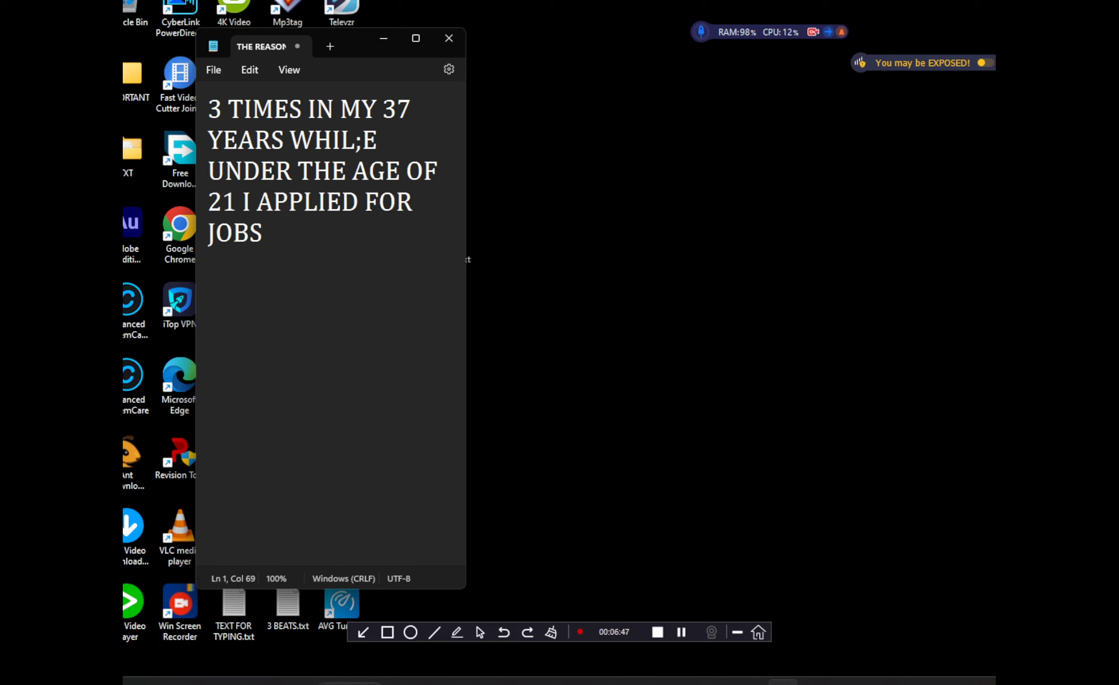
{"action": "type", "text": "."}
{"action": "left_click", "coordinate": [222, 72]}
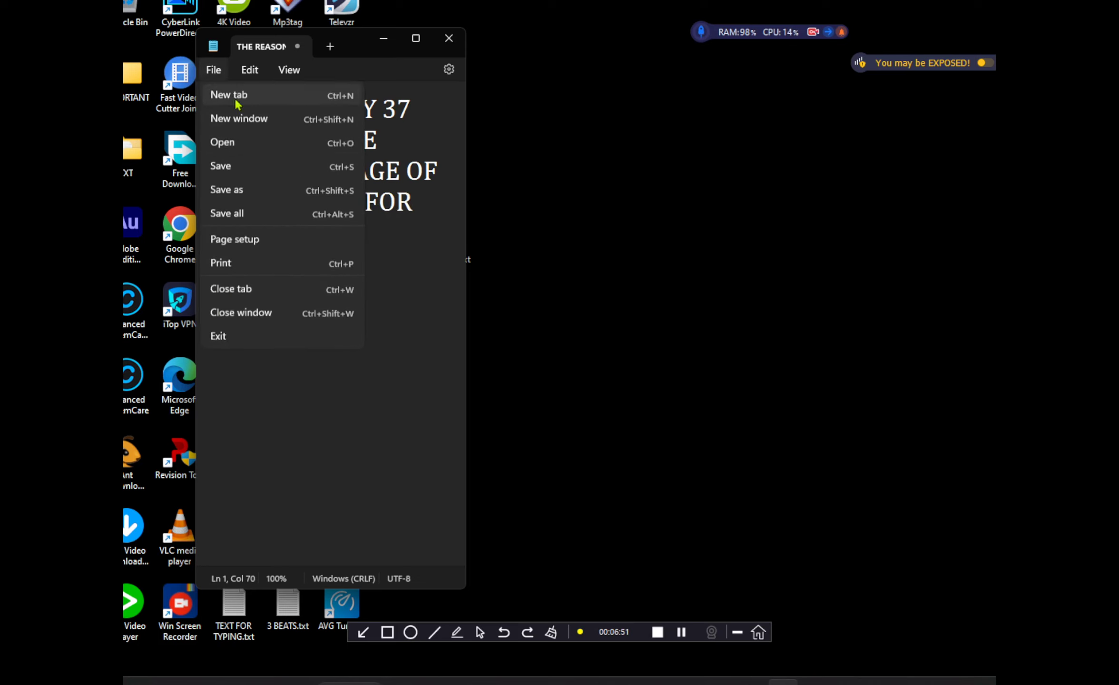
{"action": "left_click", "coordinate": [234, 169]}
Add "SIMILAR TO TYPING TADA" after "JOBS." on the same line of the note
{"action": "type", "text": "SI"}
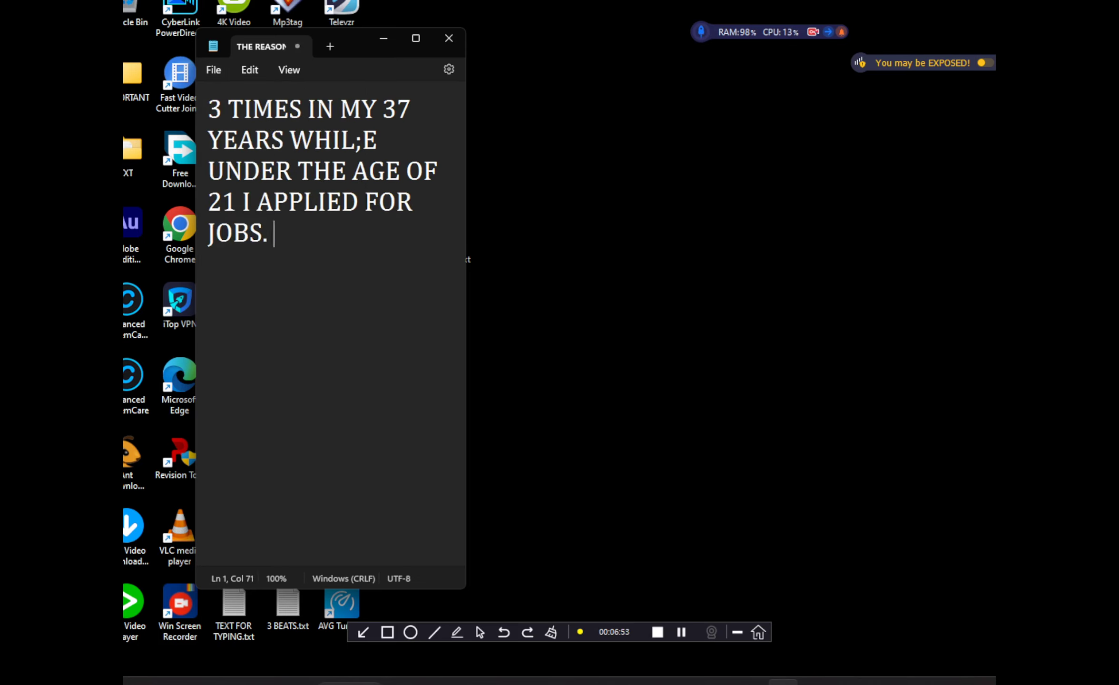
{"action": "type", "text": "L"}
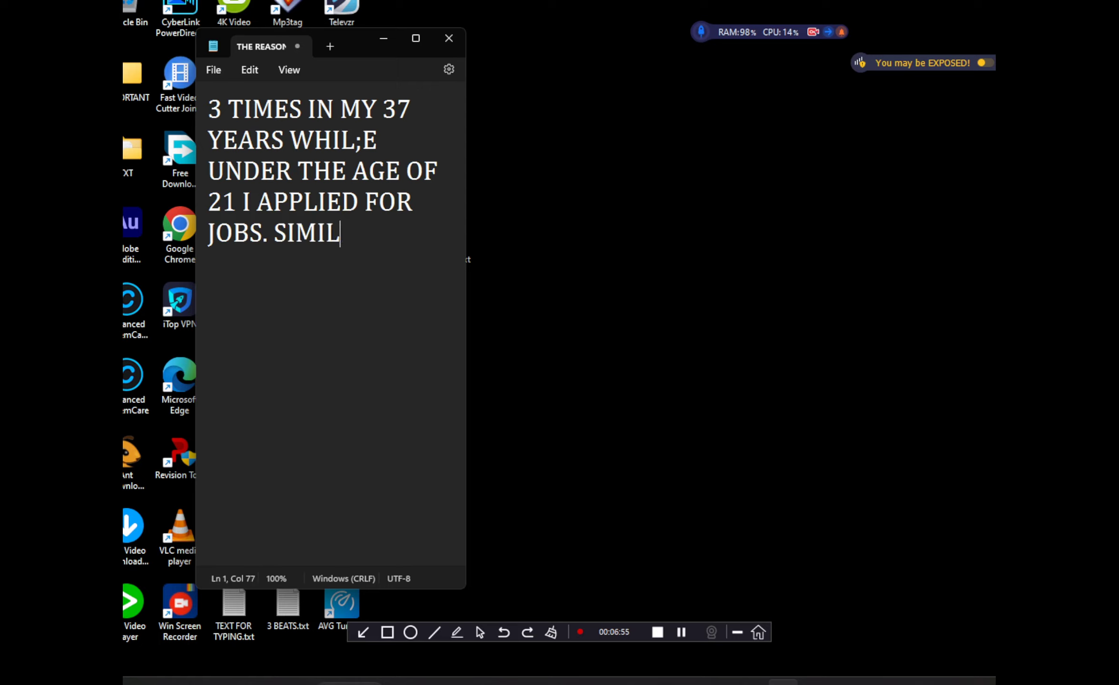
{"action": "type", "text": "AR TO T"}
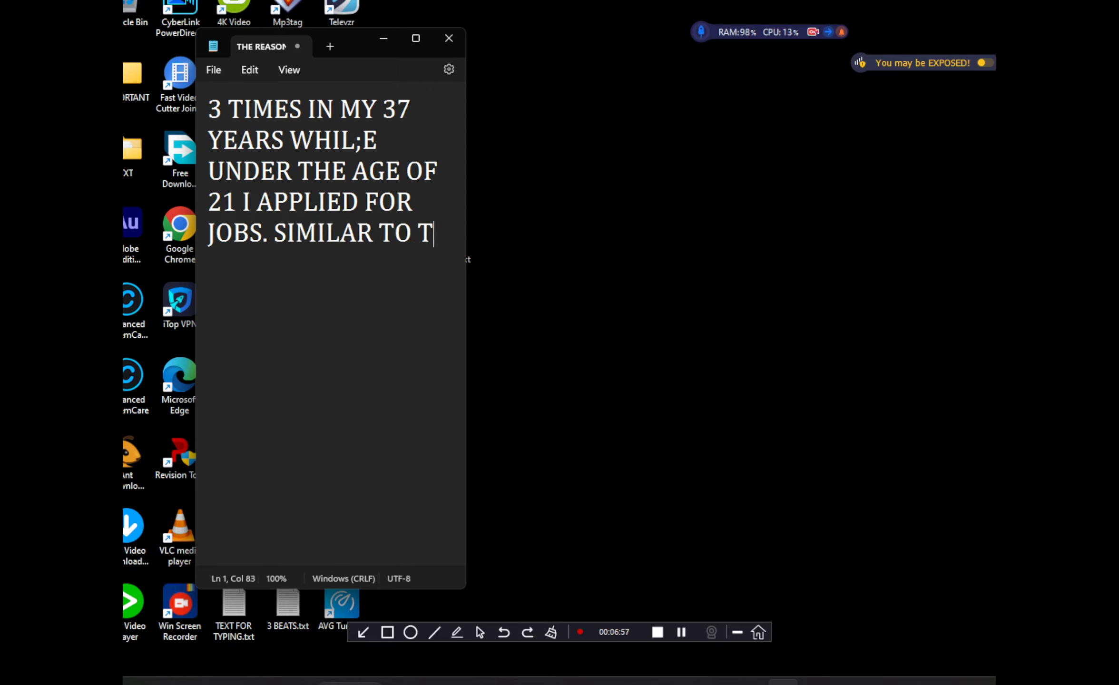
{"action": "type", "text": "YPING "}
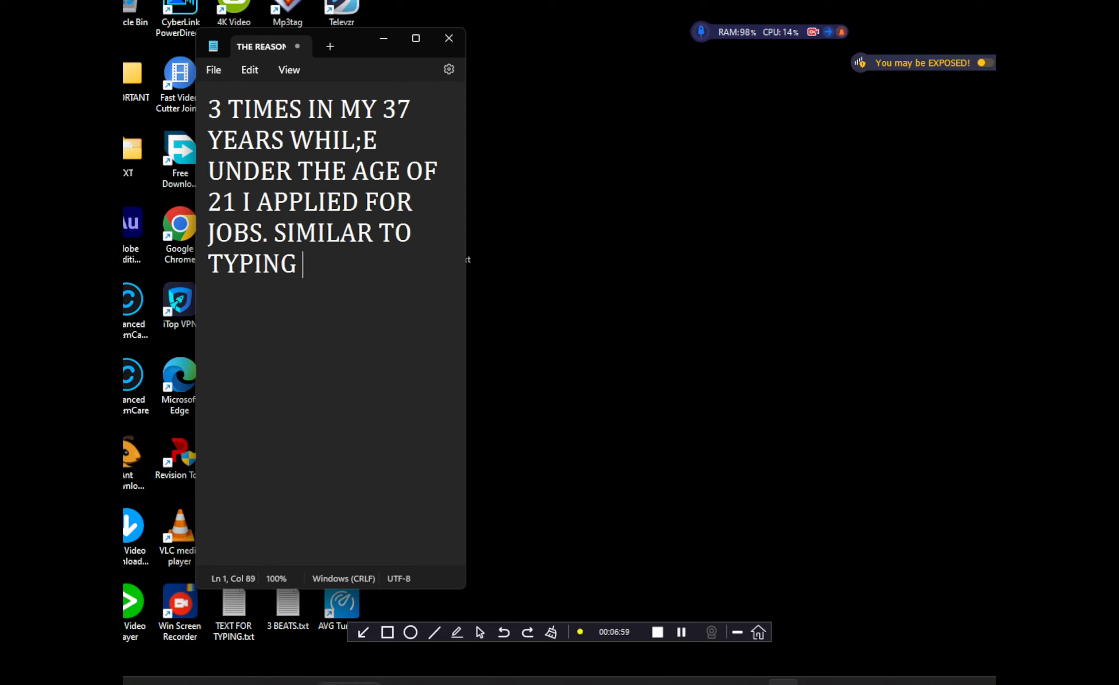
{"action": "type", "text": "TADA"}
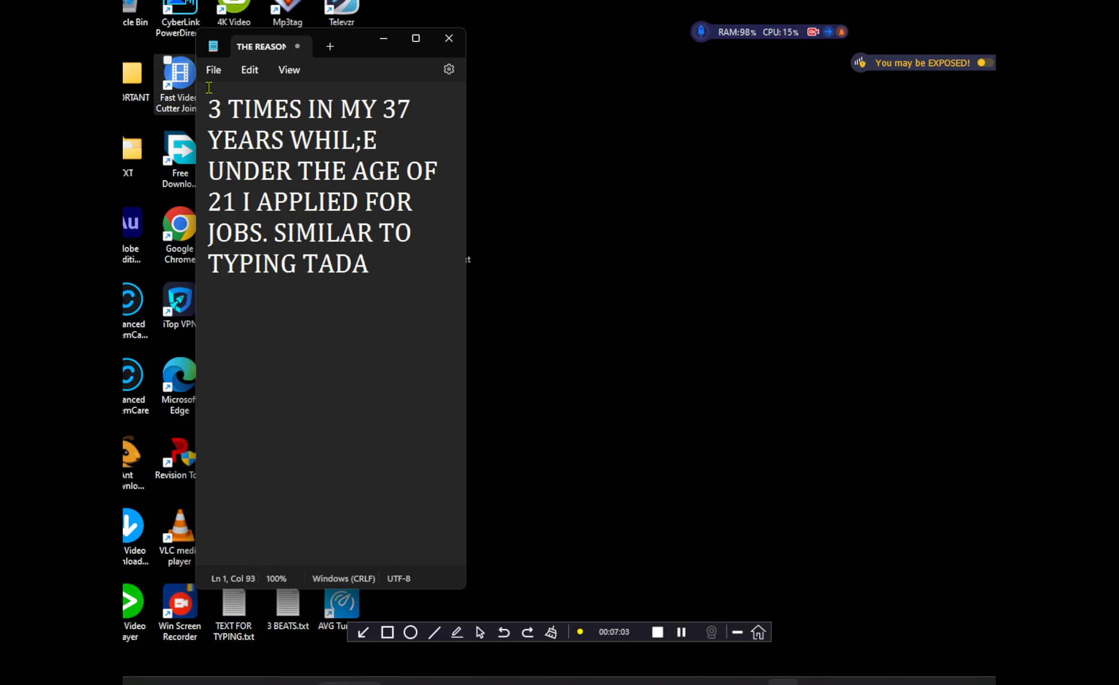
Save the note about the reason for being annoyed and close it
{"action": "left_click", "coordinate": [214, 70]}
{"action": "left_click", "coordinate": [223, 165]}
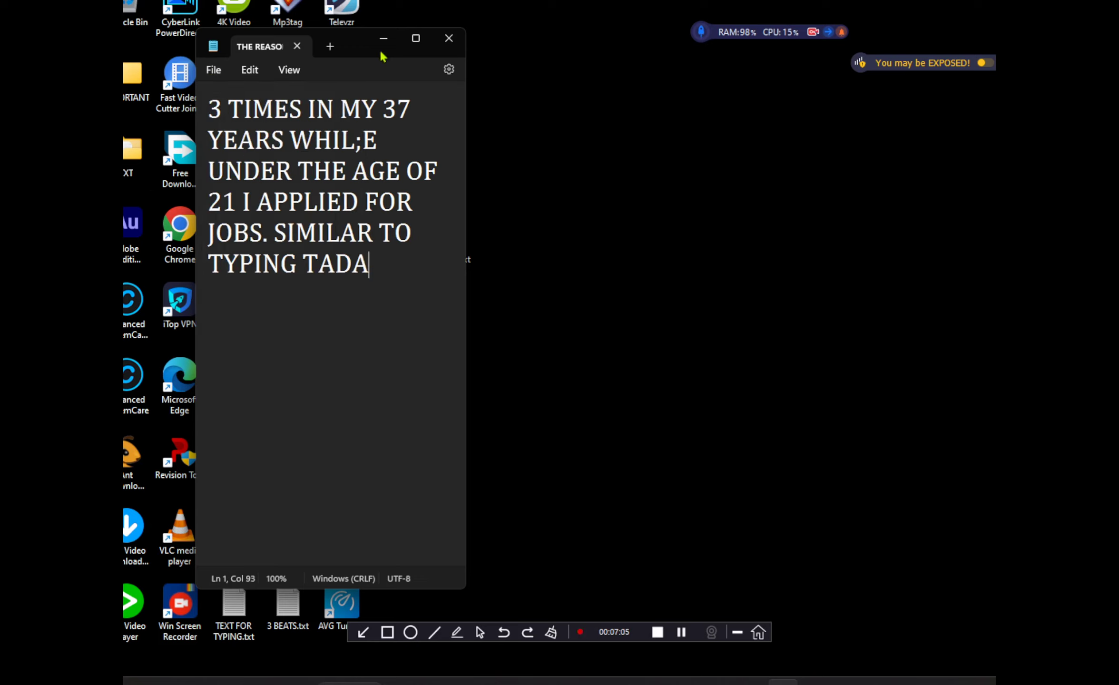
{"action": "left_click", "coordinate": [449, 38]}
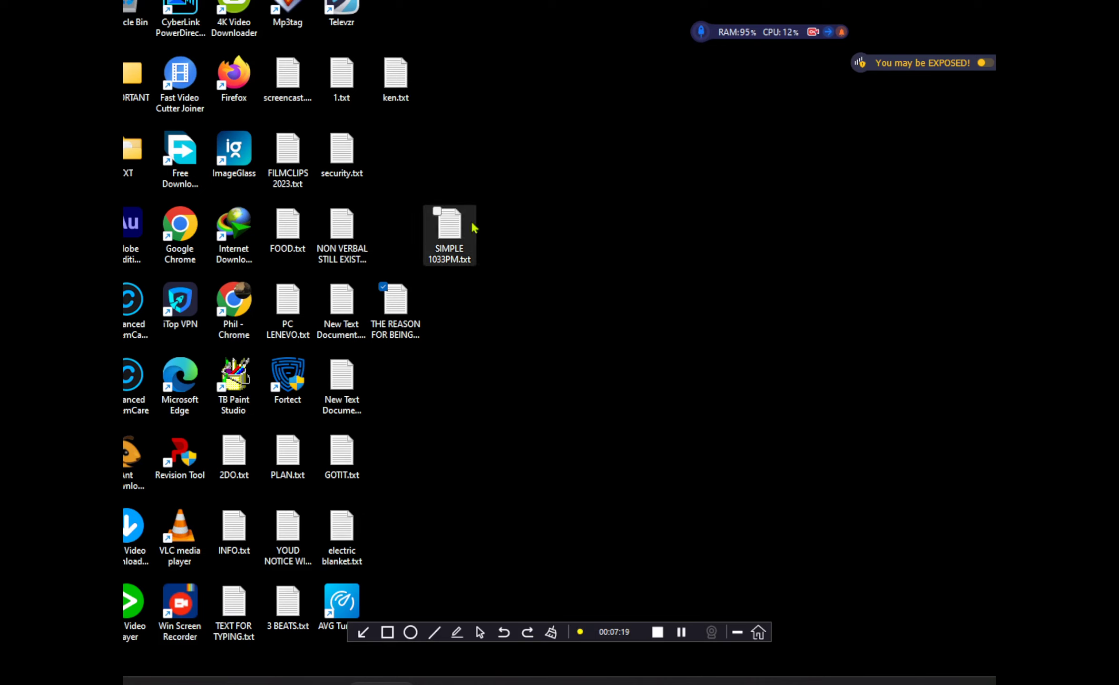
Reopen THE REASON FOR BEING PISSD note from the desktop to review its text, and close it
{"action": "double_click", "coordinate": [407, 336]}
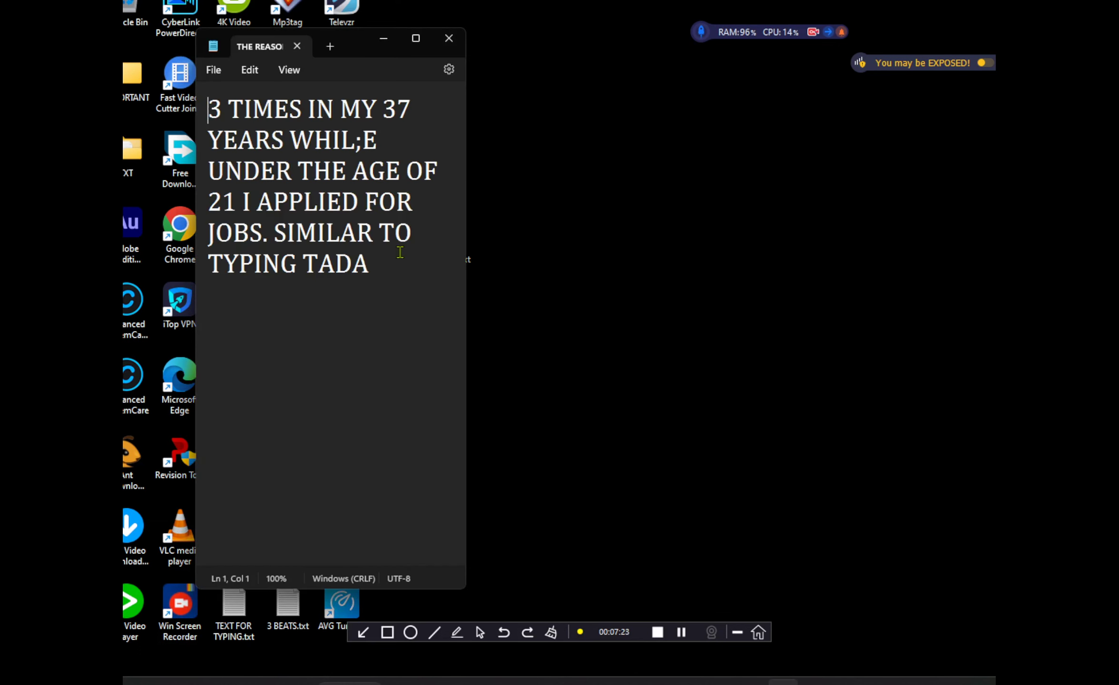
{"action": "left_click", "coordinate": [381, 268]}
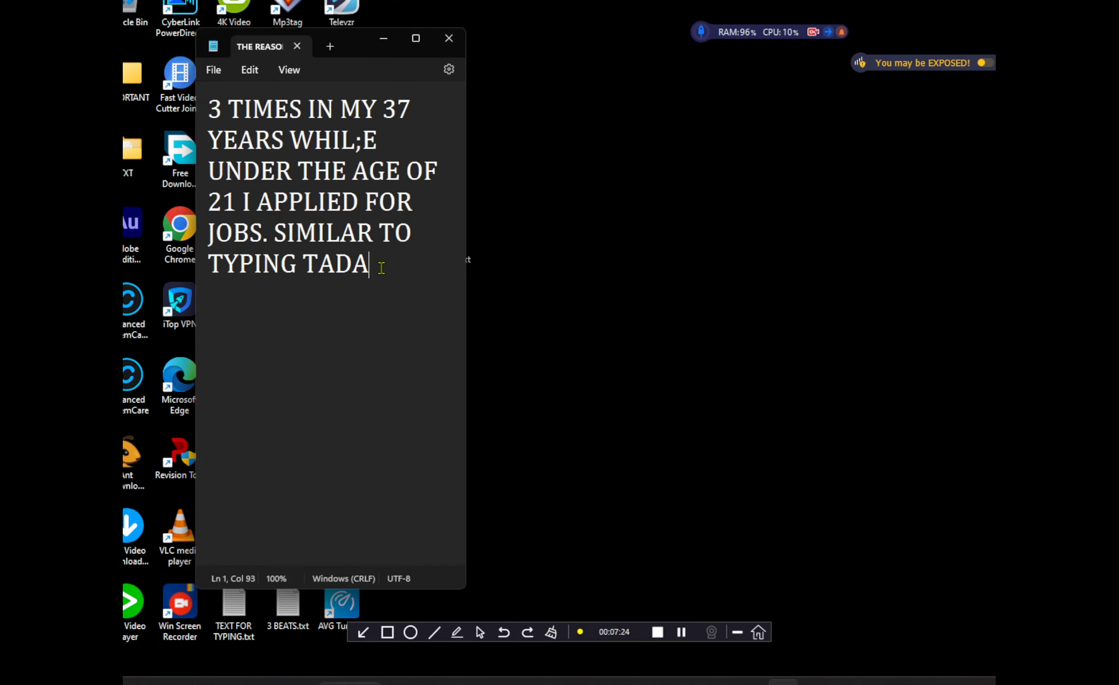
{"action": "left_click", "coordinate": [444, 44]}
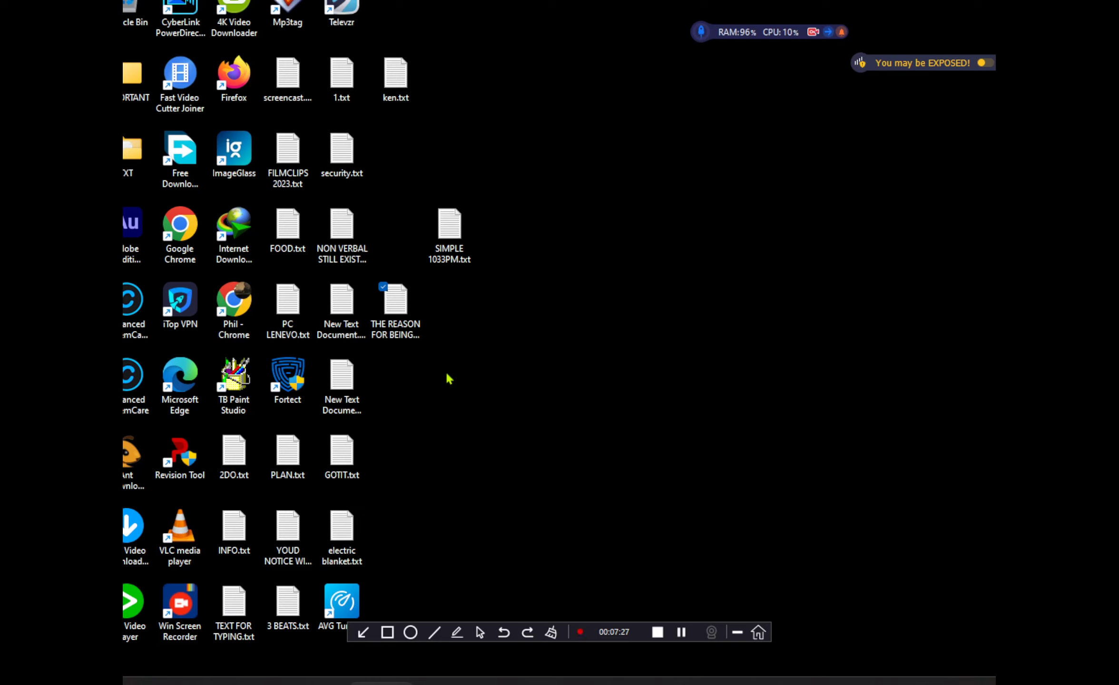